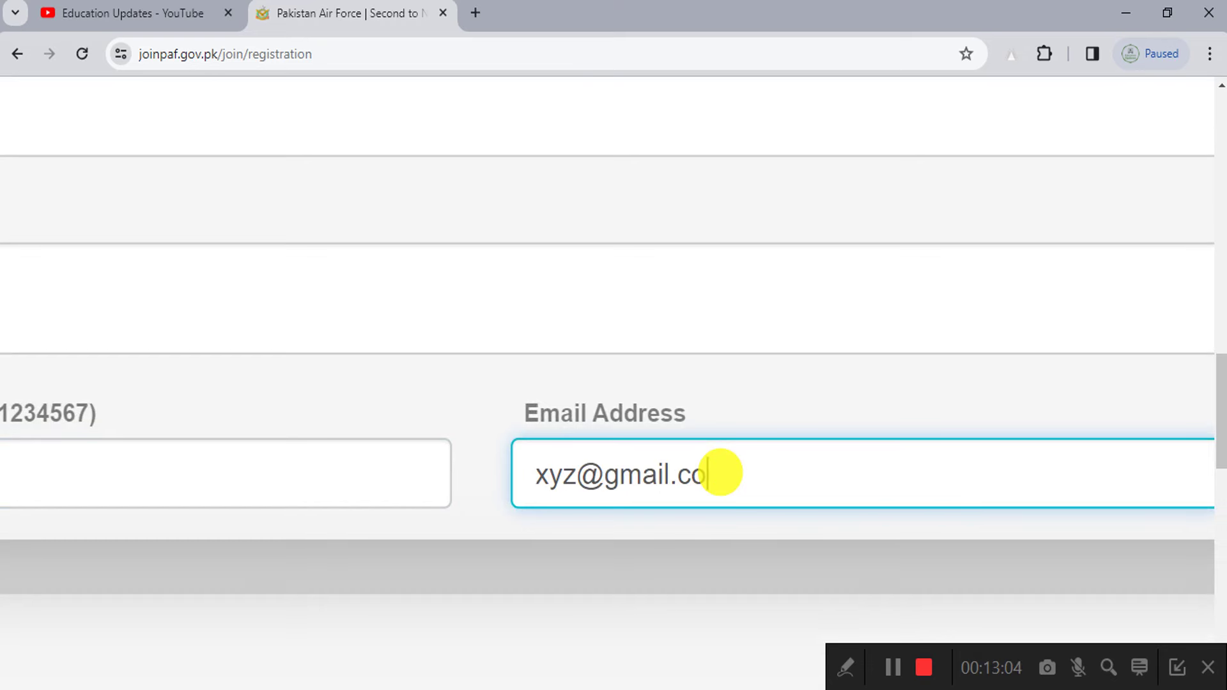
# Complete the applicant's email address and choose Matric as the qualification
pyautogui.write('m')
pyautogui.scroll(-3, 409, 505)
pyautogui.scroll(-3, 328, 493)
pyautogui.scroll(-3, 324, 492)
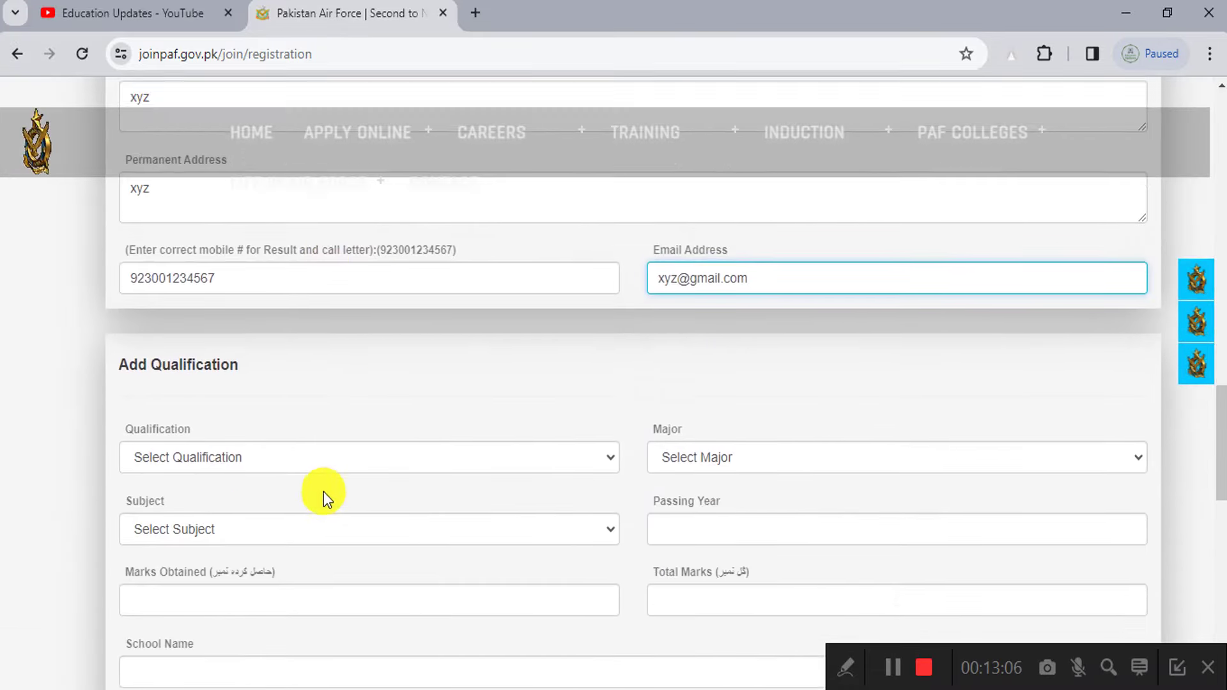
pyautogui.scroll(-1, 288, 493)
pyautogui.click(245, 329)
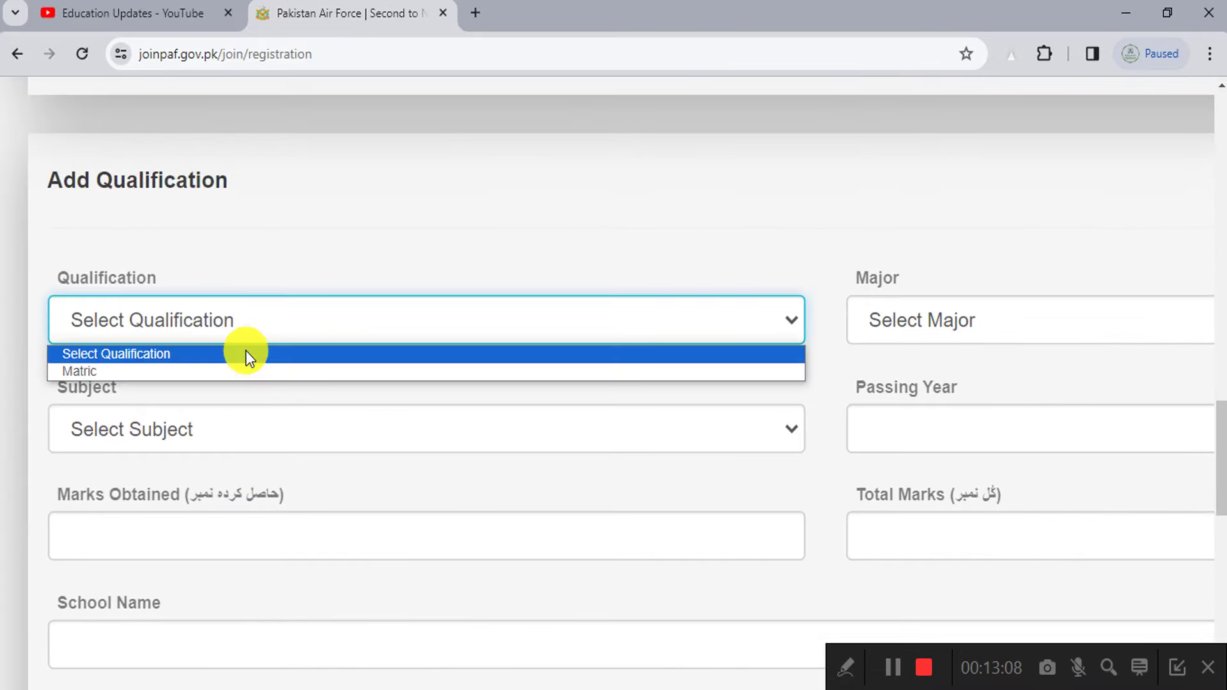
pyautogui.click(244, 372)
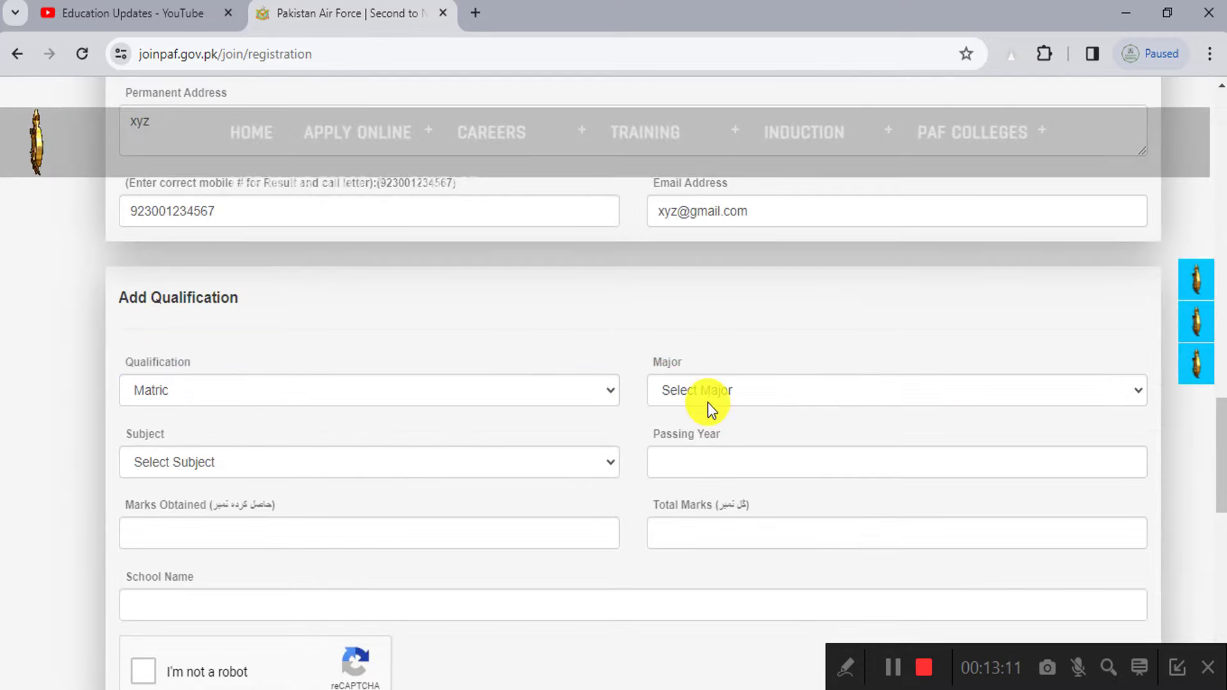
# Set the qualification's major to Science and its subject to Matric(Sci)
pyautogui.click(712, 393)
pyautogui.click(710, 432)
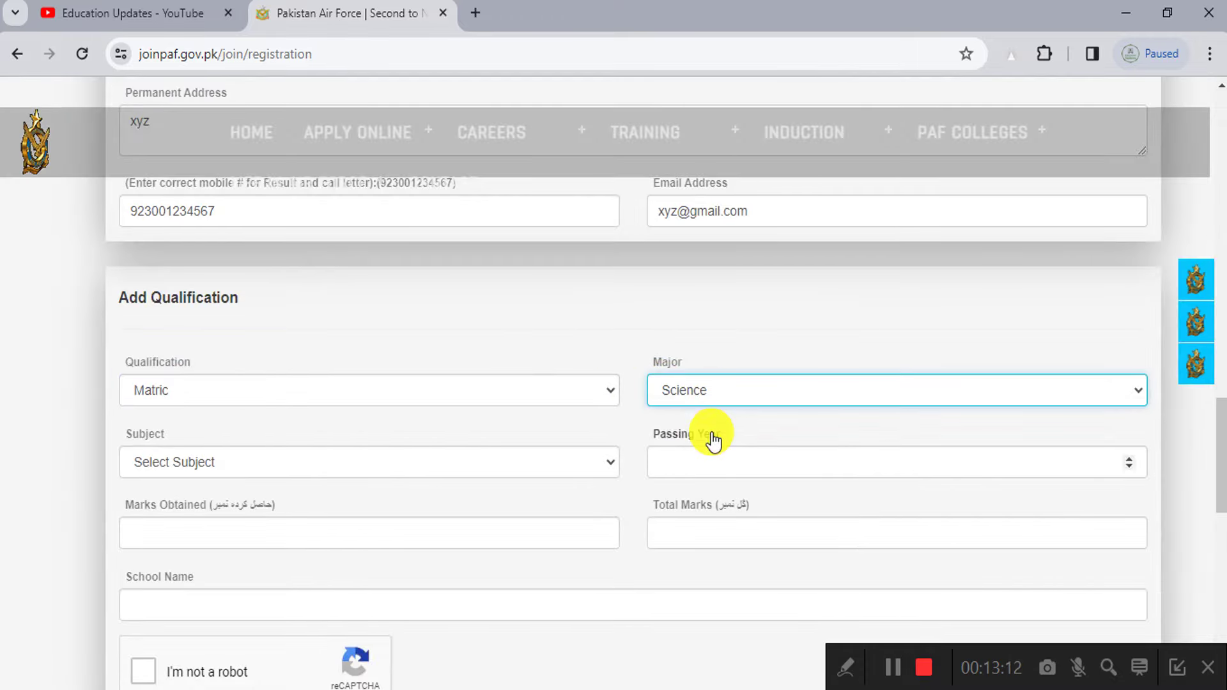
pyautogui.scroll(-3, 570, 453)
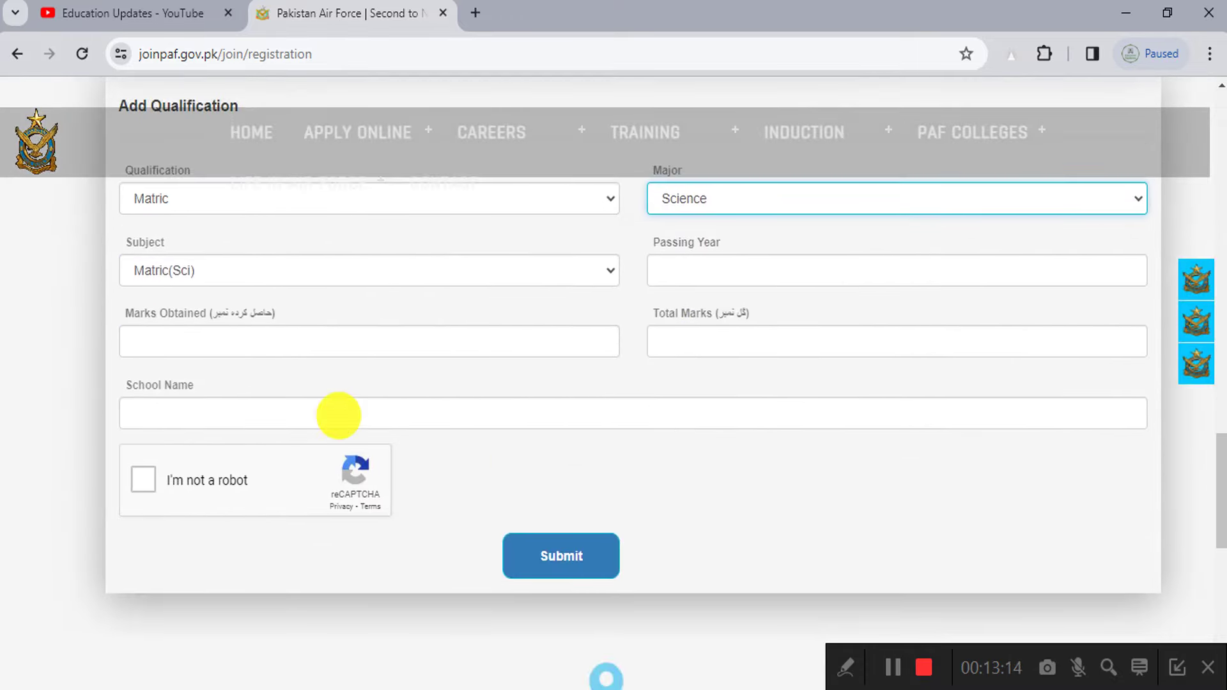
pyautogui.click(208, 269)
pyautogui.click(210, 295)
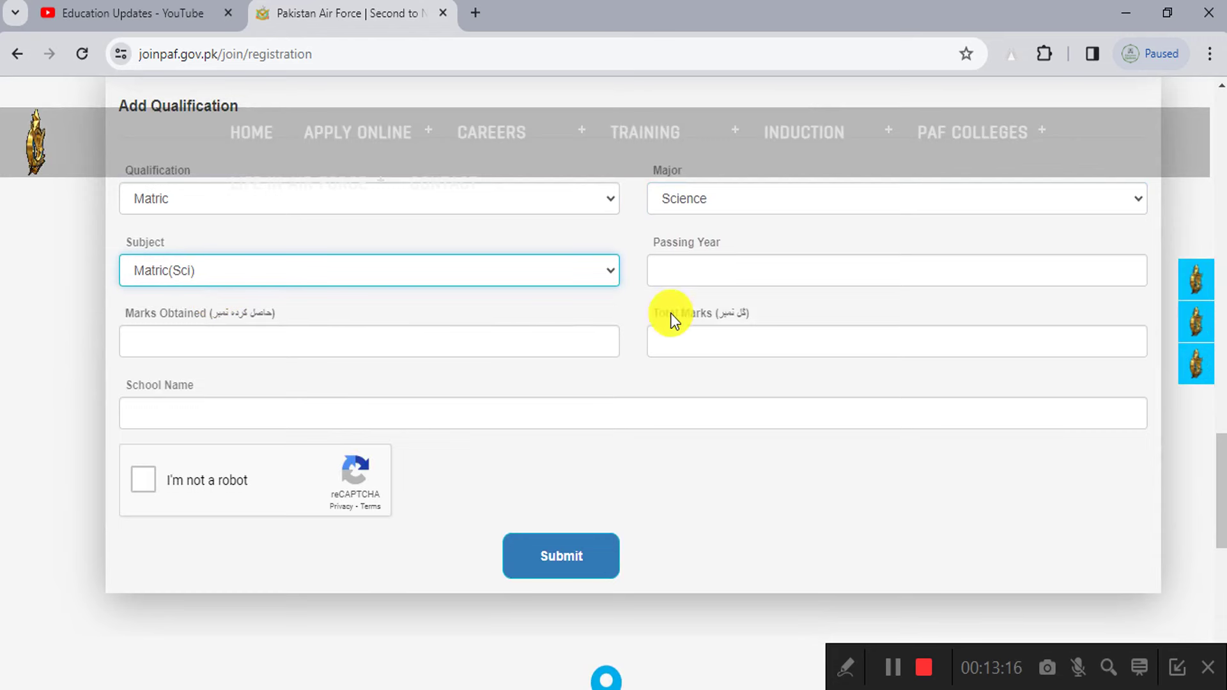
# Fill in the qualification's passing year 2022, marks obtained 776, total marks 1050 and school name xyz
pyautogui.click(791, 274)
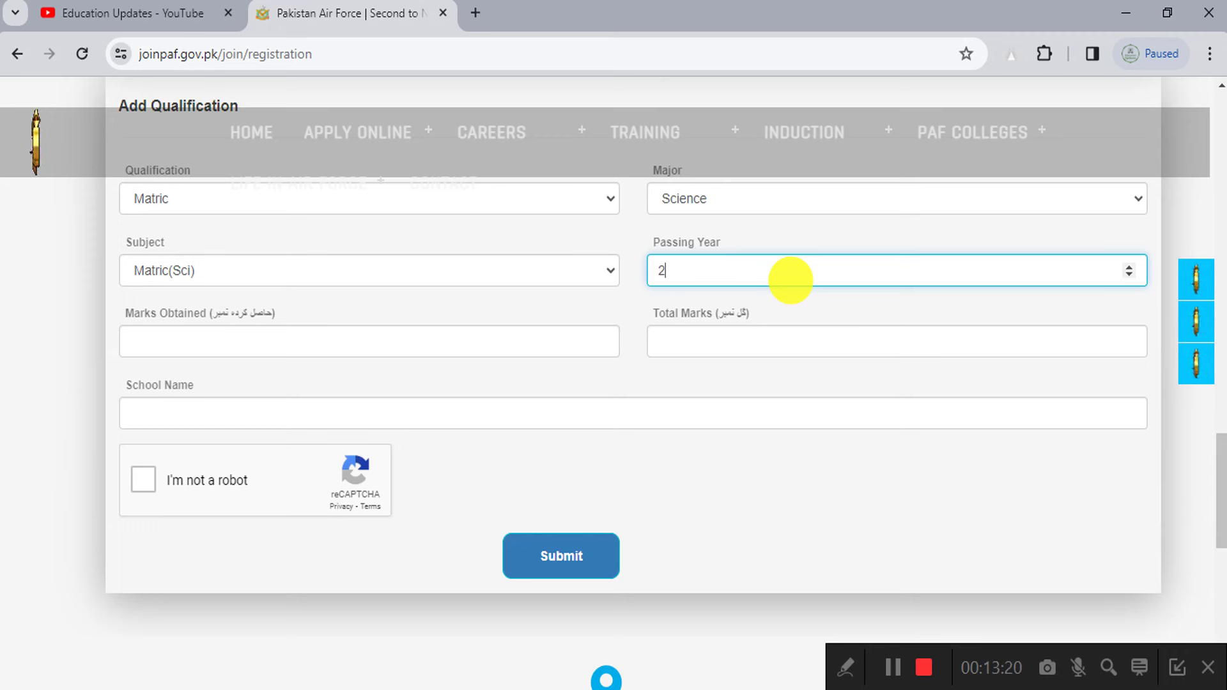
pyautogui.click(791, 295)
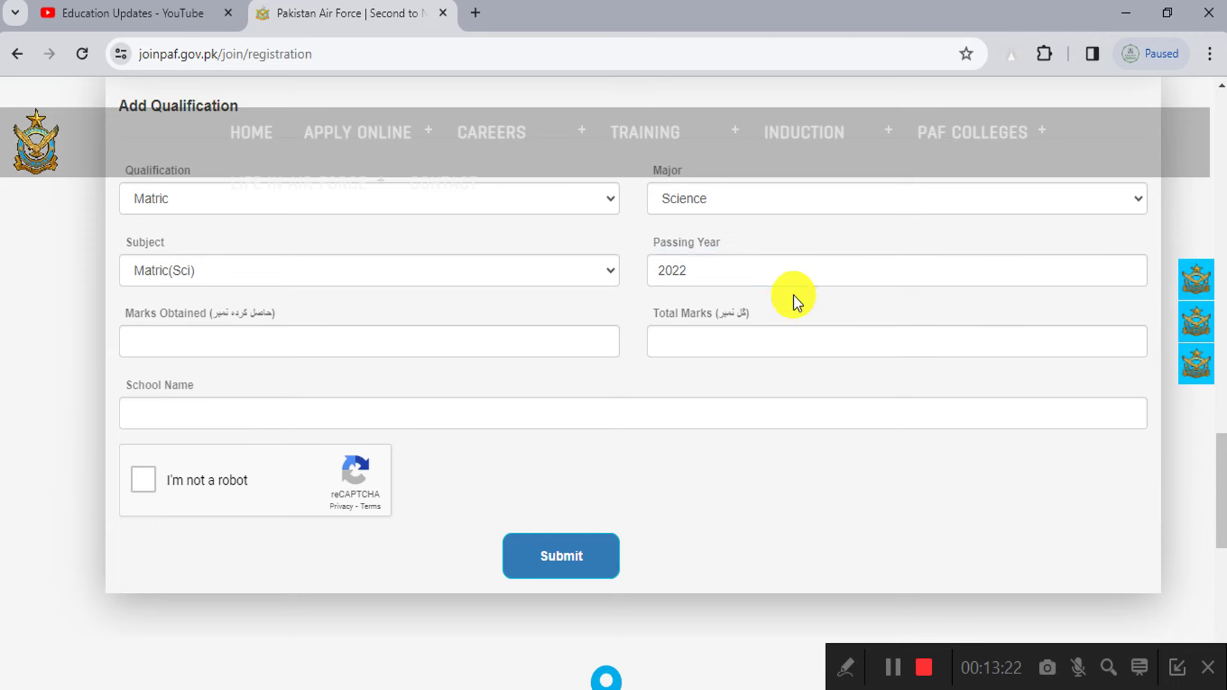
pyautogui.click(236, 347)
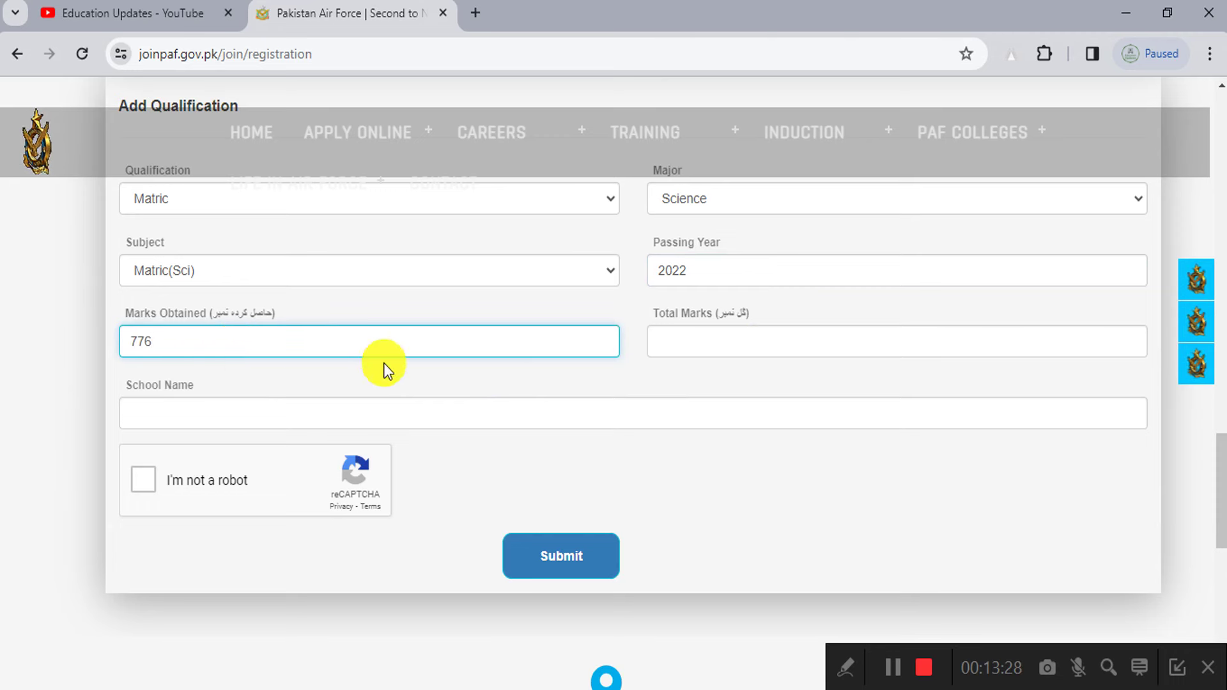
pyautogui.click(685, 340)
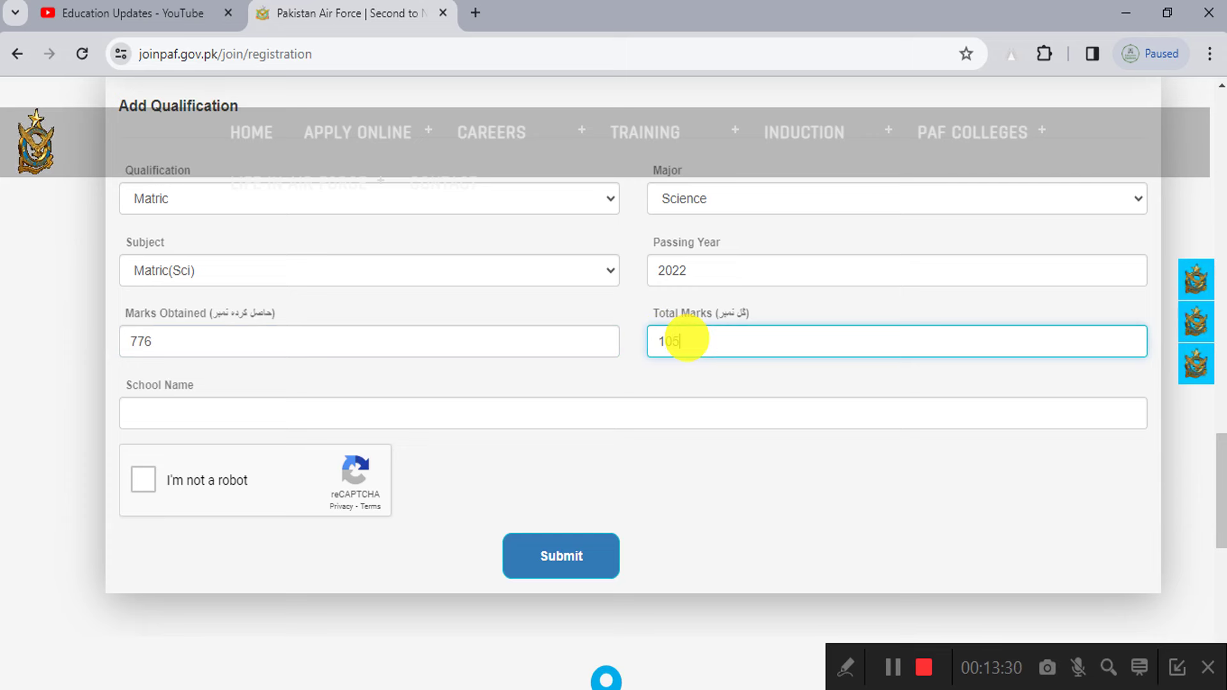
pyautogui.click(342, 350)
pyautogui.click(266, 406)
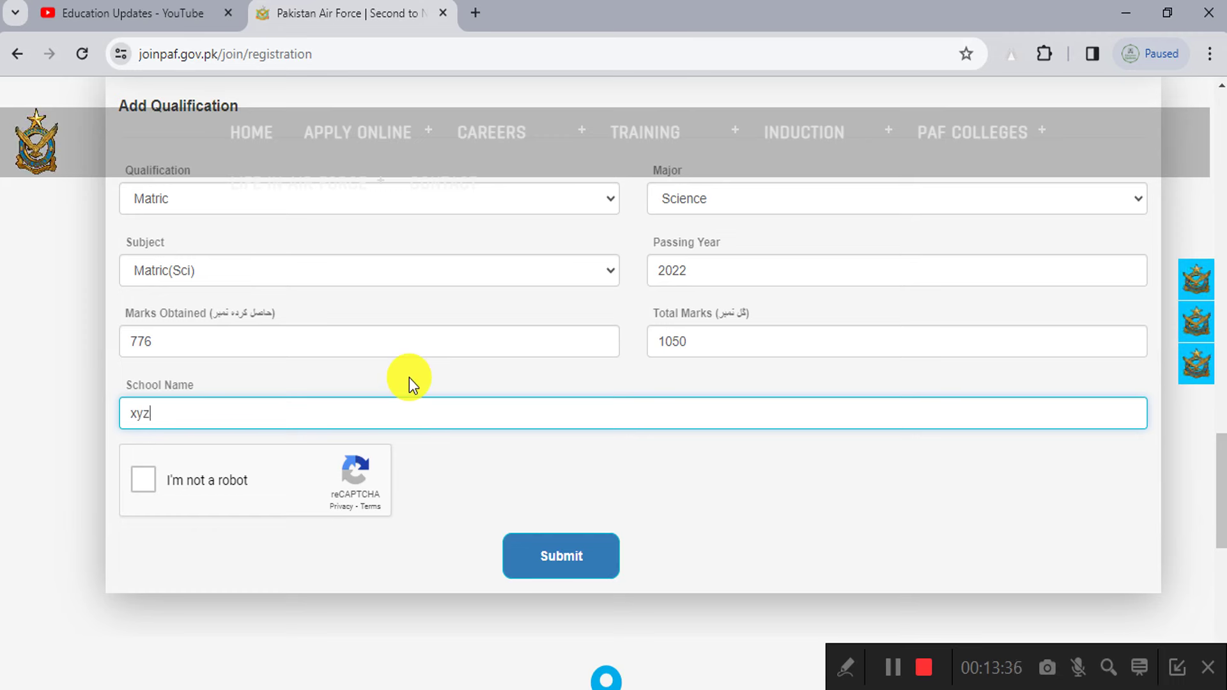
# Complete the reCAPTCHA check and try to submit the registration form
pyautogui.click(146, 488)
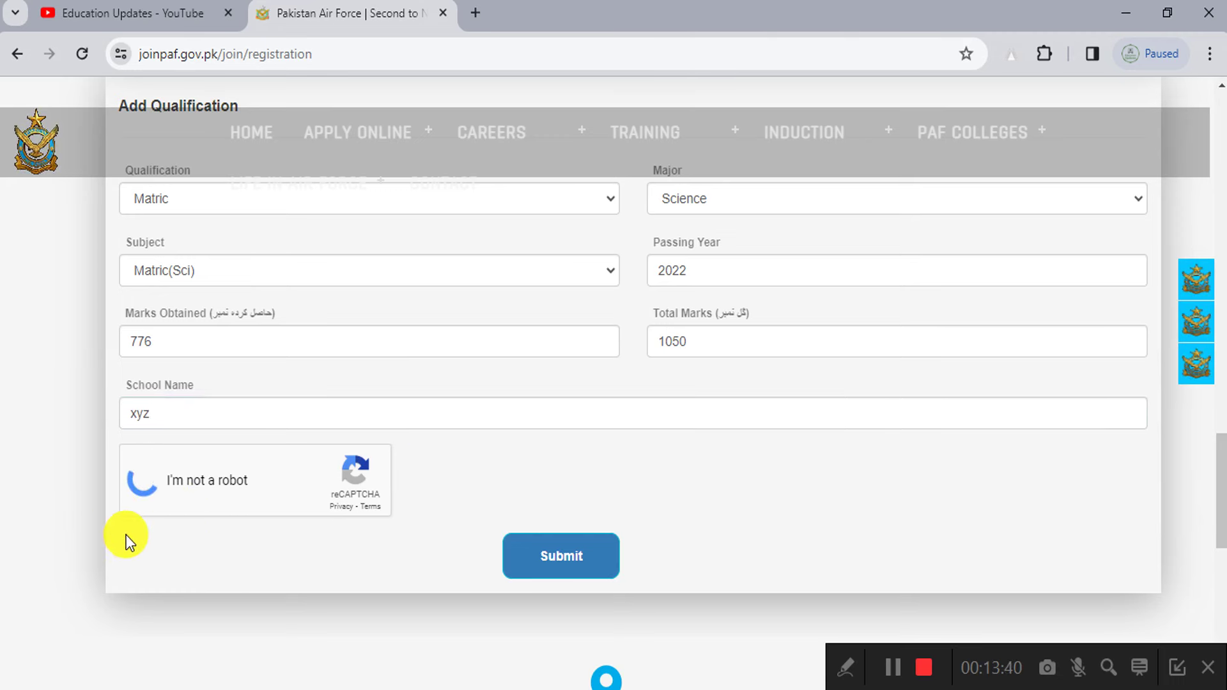
pyautogui.scroll(3, 544, 550)
pyautogui.scroll(-3, 544, 550)
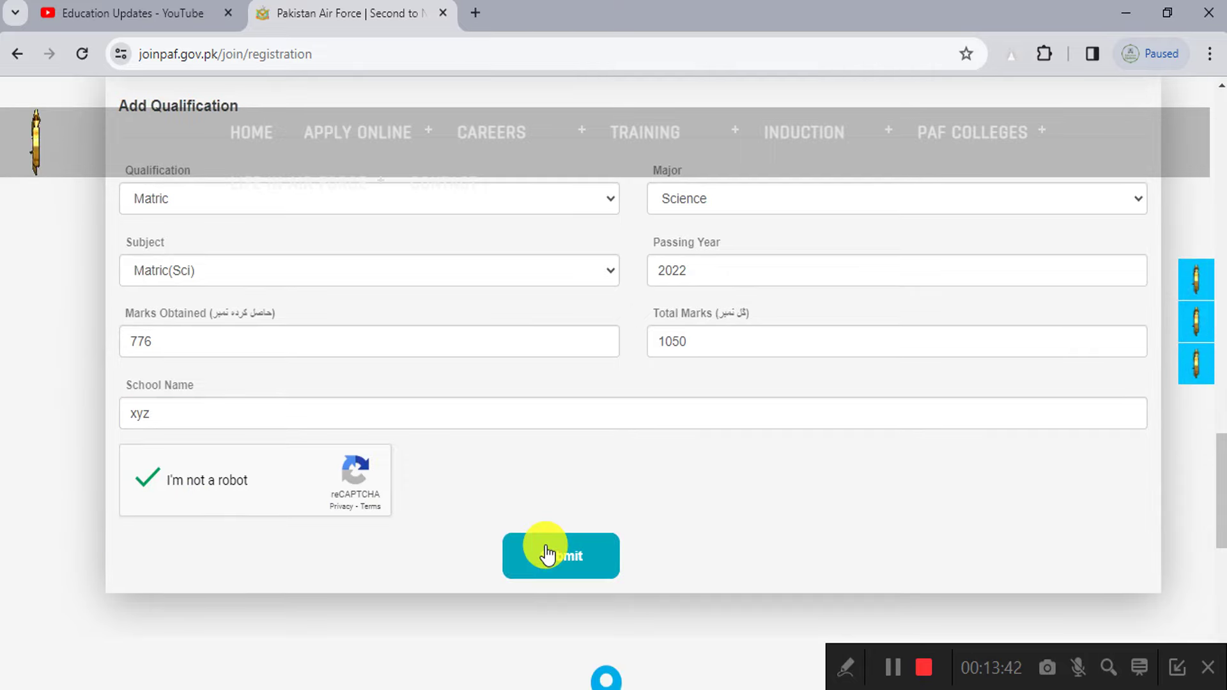
pyautogui.click(542, 557)
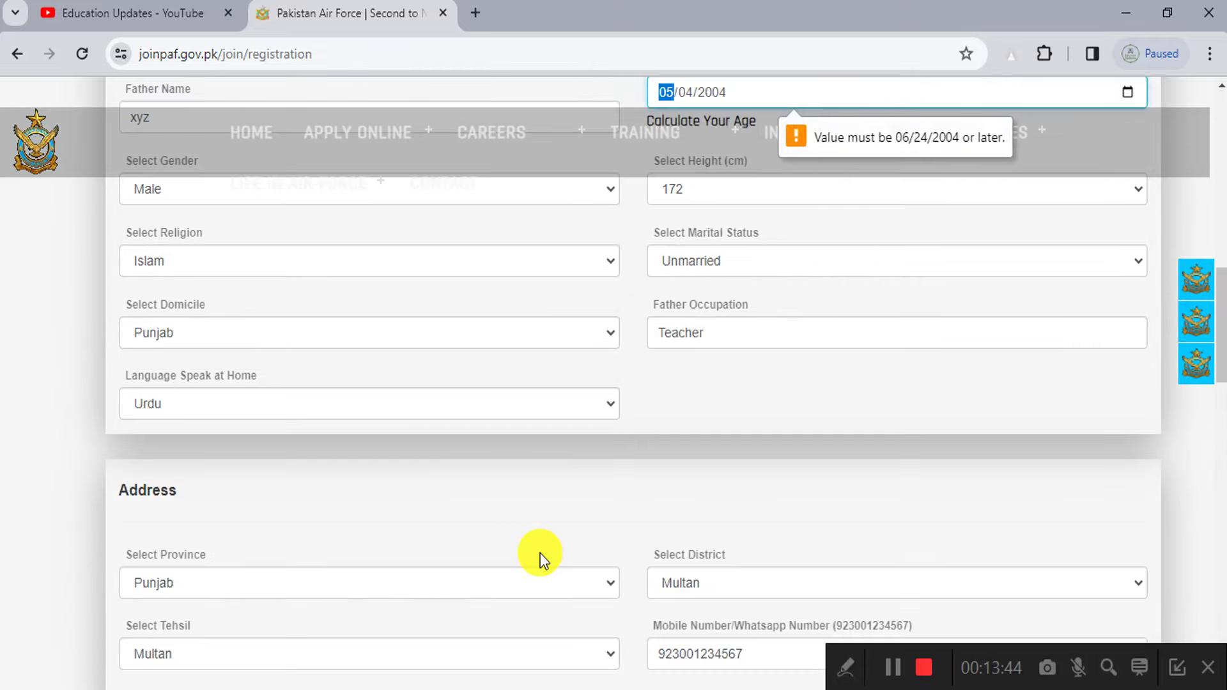
# Change the applicant's date of birth in the personal details to the day after the earliest allowed date
pyautogui.scroll(3, 654, 593)
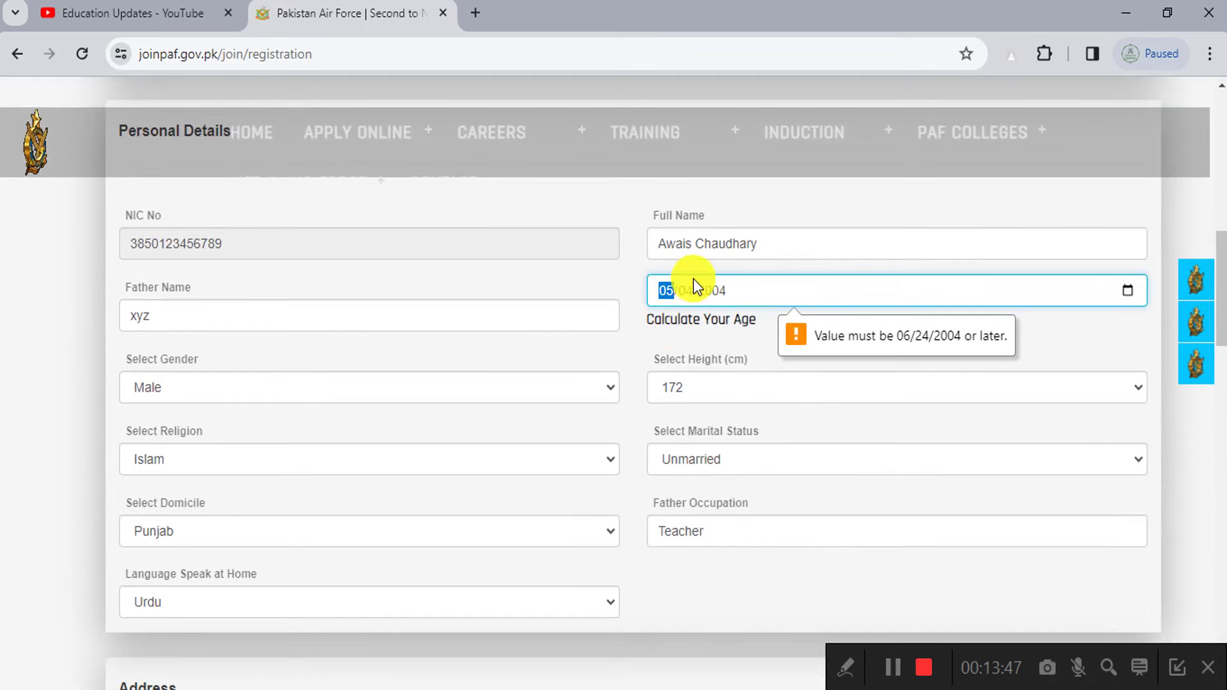
pyautogui.click(703, 291)
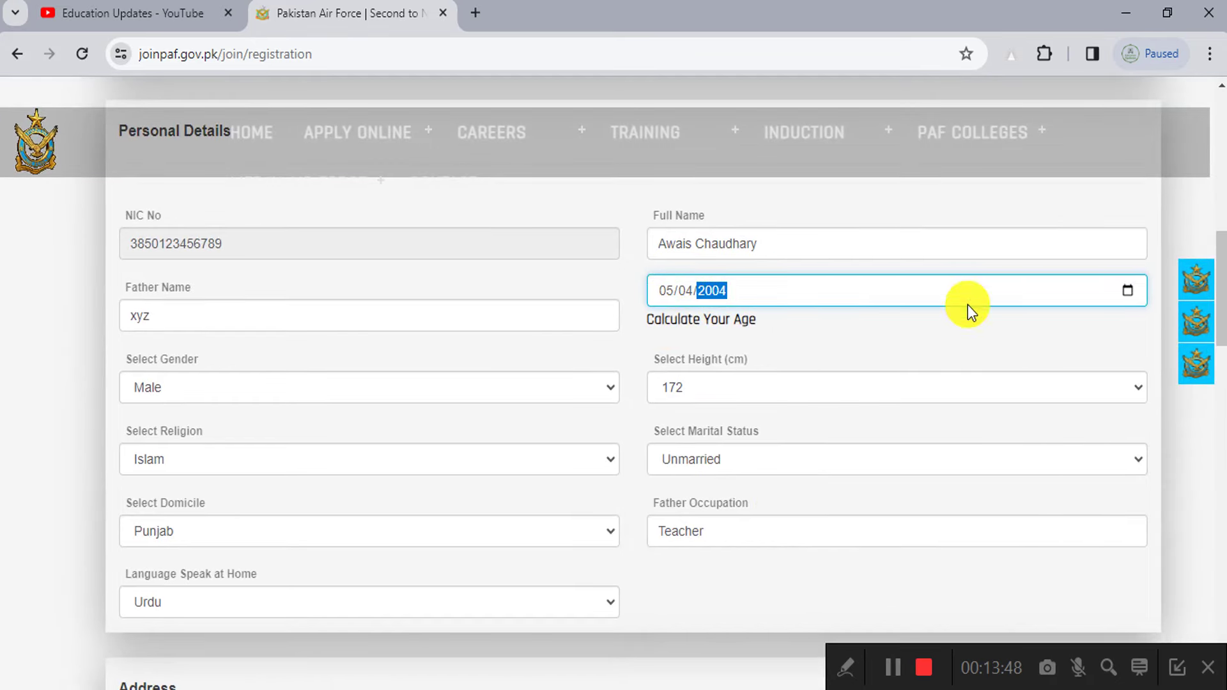
pyautogui.click(1124, 291)
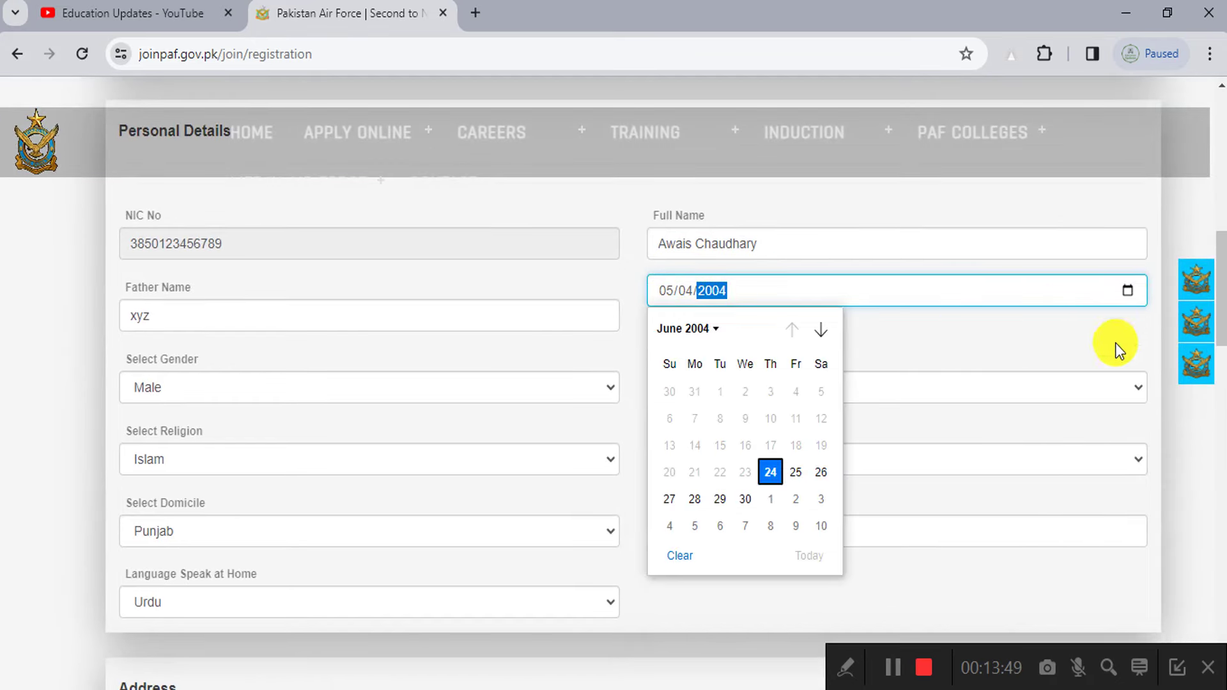
pyautogui.click(796, 473)
# Resubmit the registration form with the corrected date of birth
pyautogui.scroll(-7, 777, 465)
pyautogui.scroll(10, 777, 465)
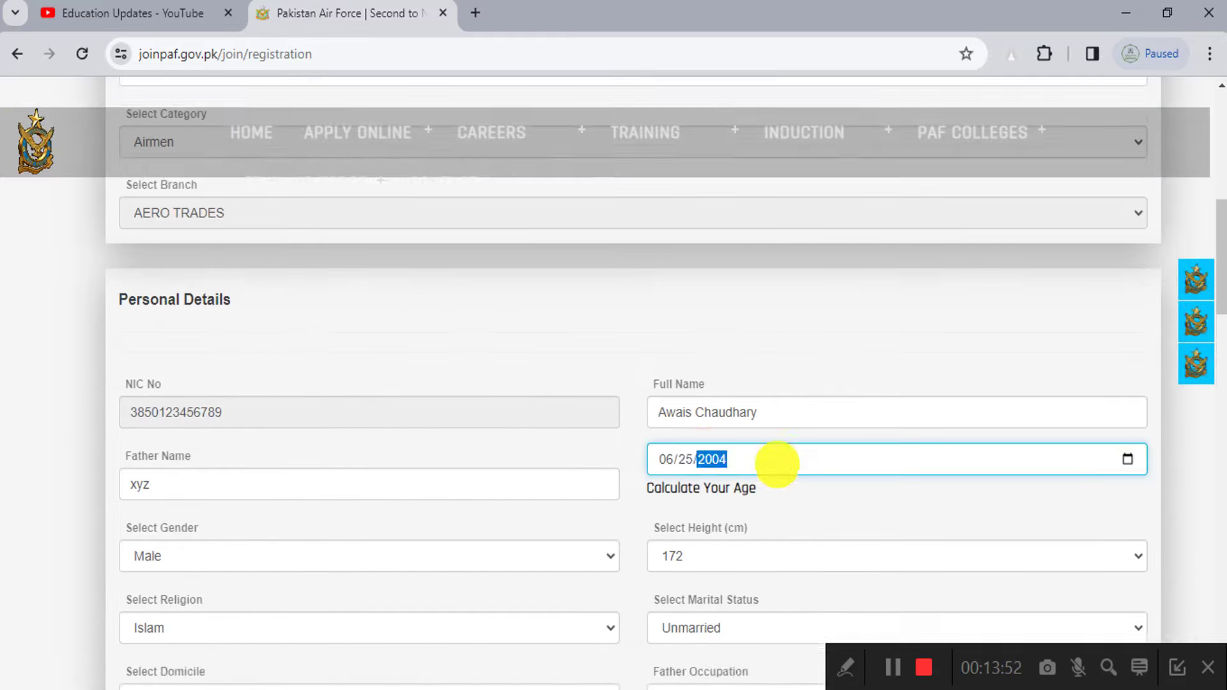
pyautogui.scroll(1, 778, 465)
pyautogui.scroll(-20, 479, 640)
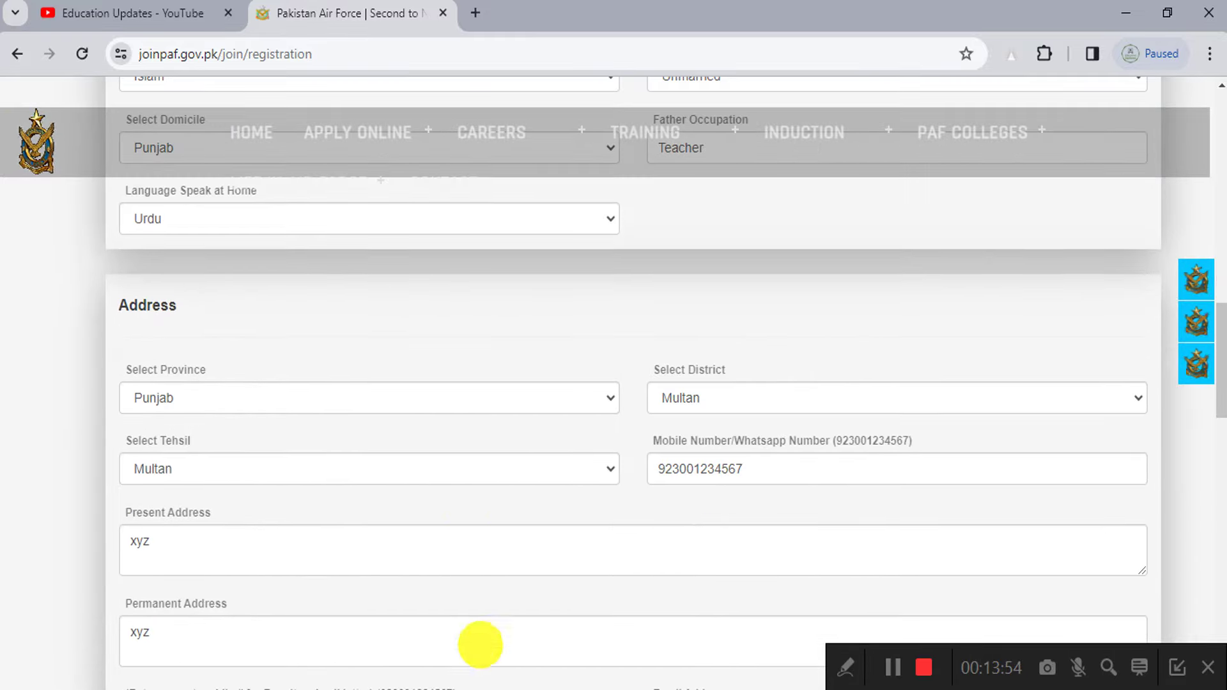
pyautogui.scroll(5, 462, 496)
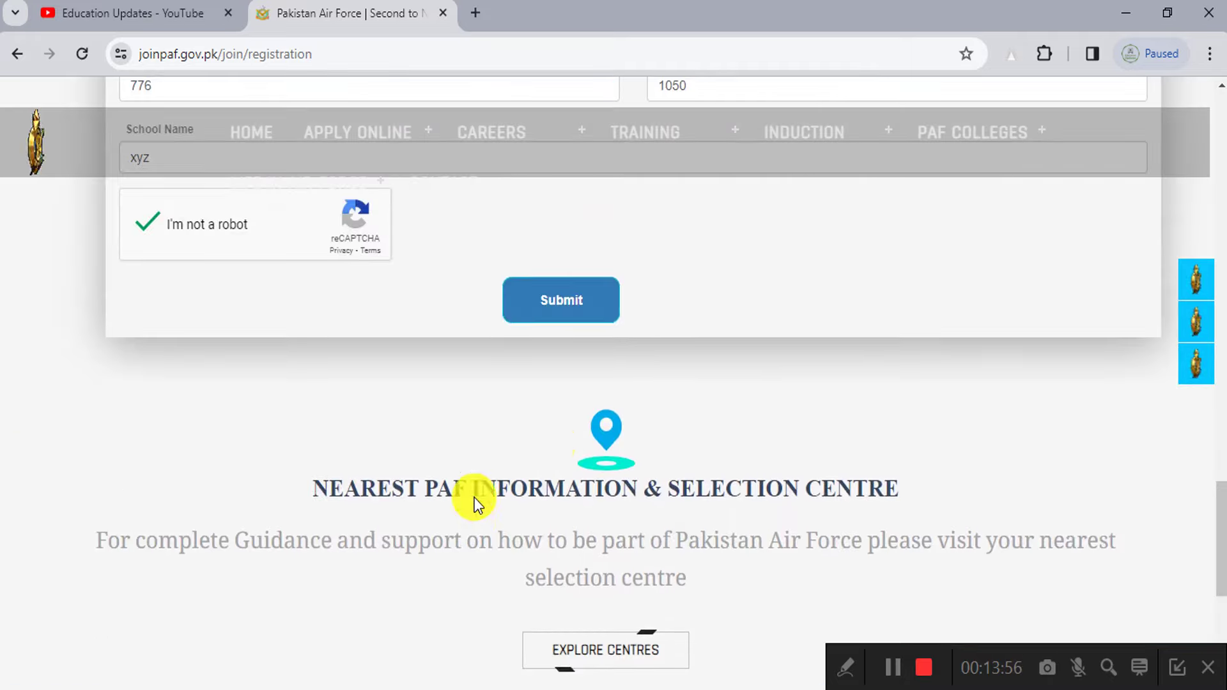
pyautogui.click(573, 312)
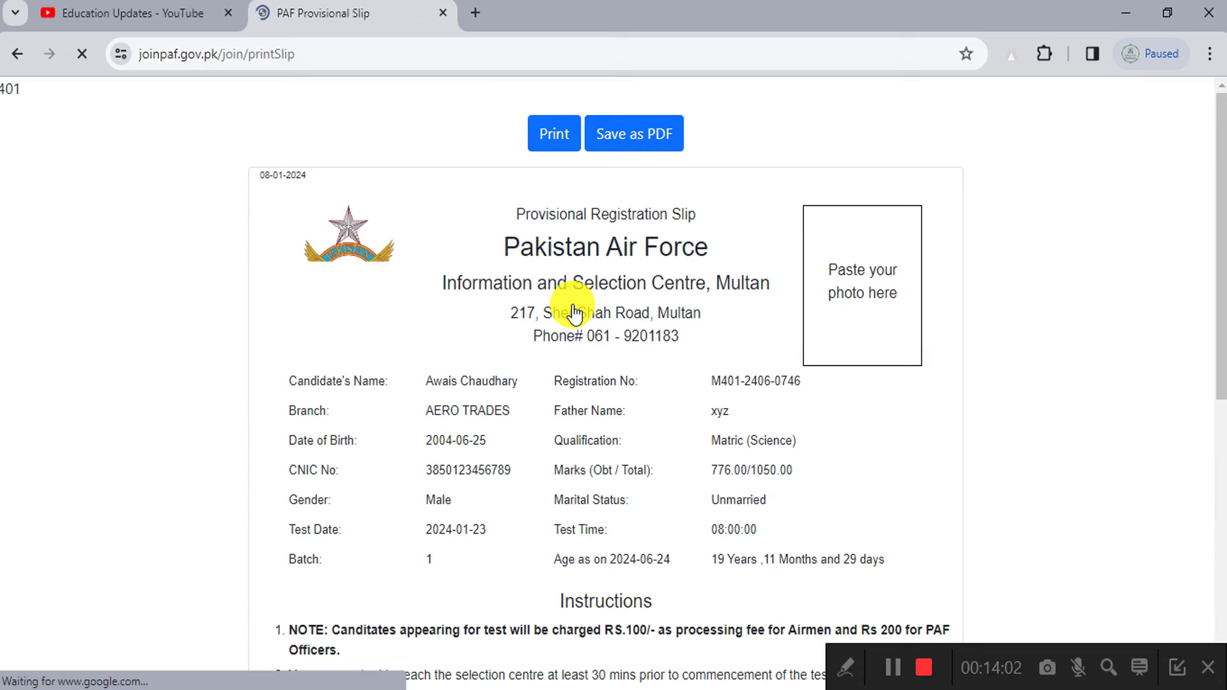
# Review the selection centre heading and the candidate details on the provisional registration slip
pyautogui.scroll(-1, 572, 305)
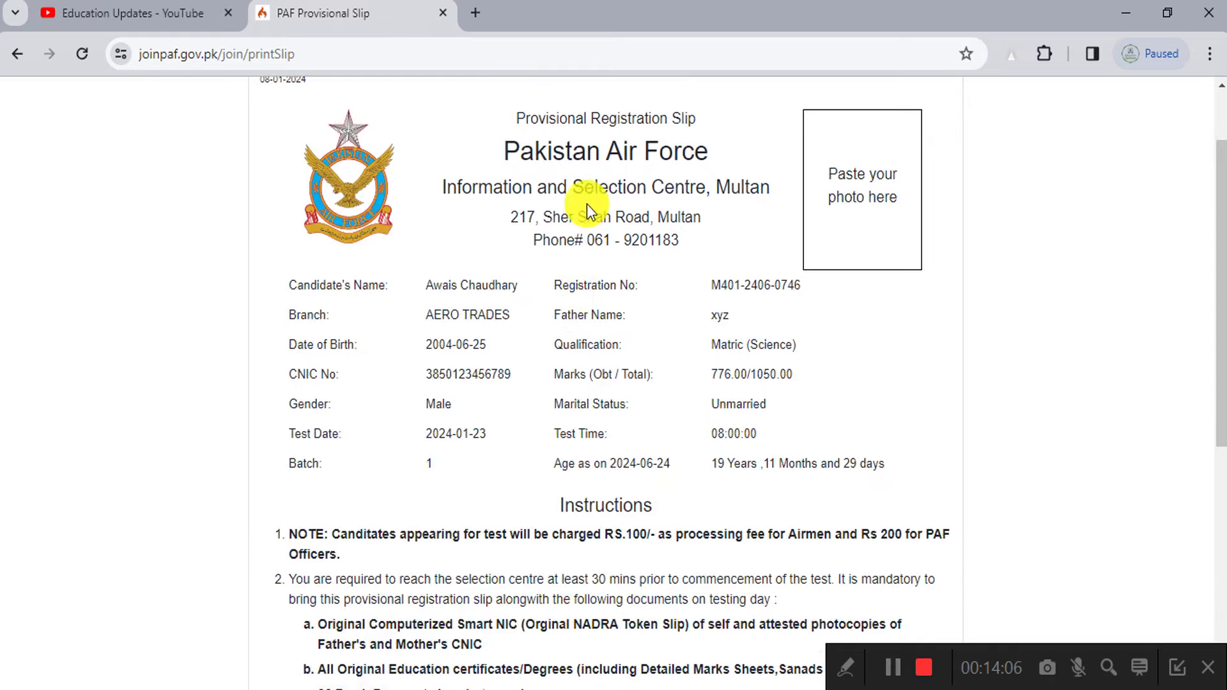
pyautogui.moveTo(568, 118); pyautogui.dragTo(940, 148)
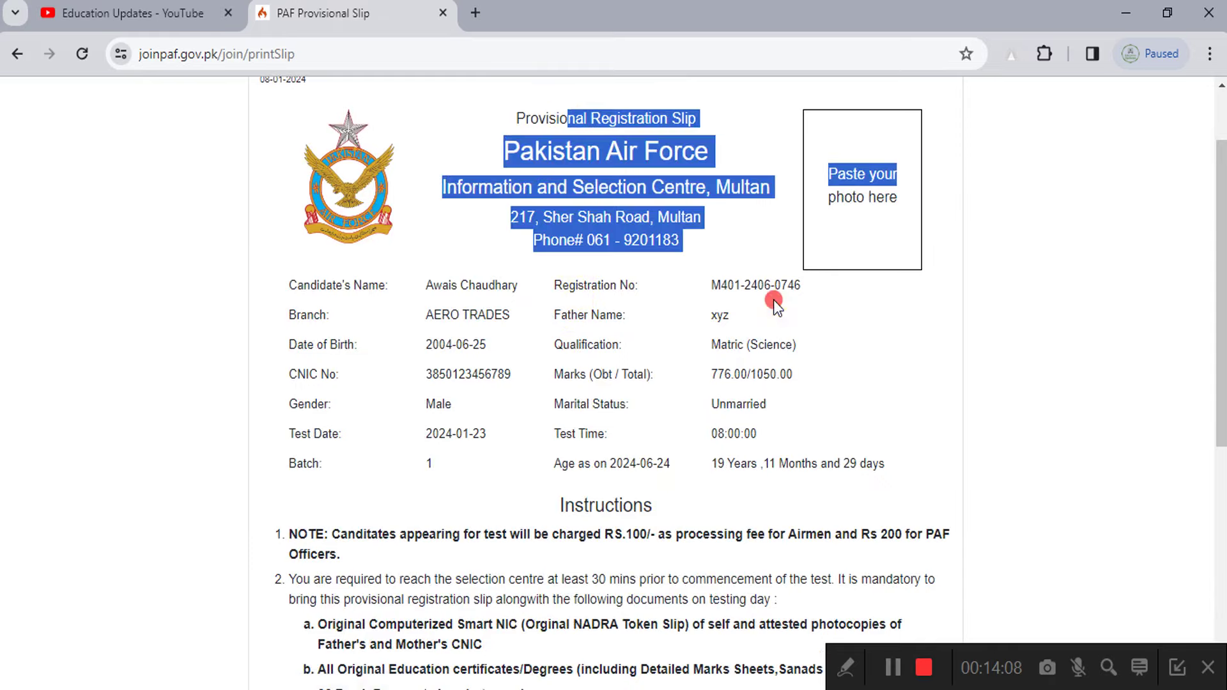
pyautogui.click(773, 300)
pyautogui.scroll(-3, 645, 334)
pyautogui.scroll(3, 630, 342)
pyautogui.scroll(2, 291, 290)
pyautogui.moveTo(291, 289); pyautogui.dragTo(1027, 565)
pyautogui.scroll(-3, 718, 405)
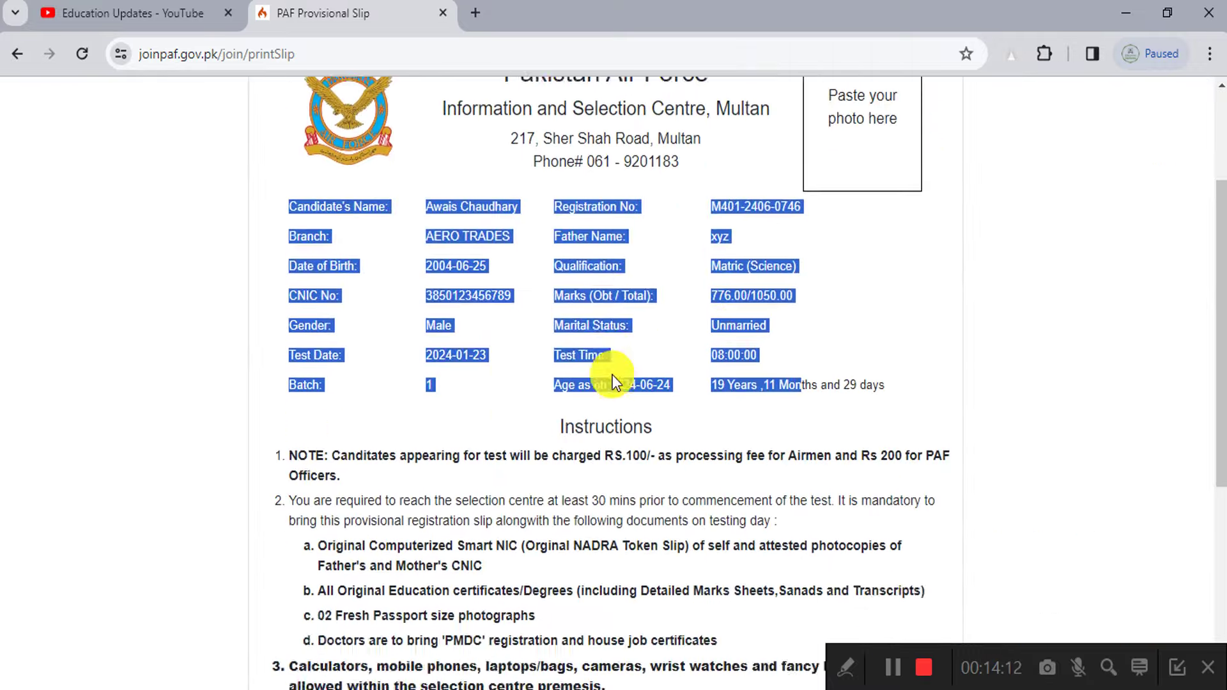
pyautogui.scroll(-4, 612, 375)
pyautogui.scroll(4, 584, 359)
pyautogui.click(612, 340)
pyautogui.scroll(2, 613, 341)
pyautogui.scroll(-2, 700, 453)
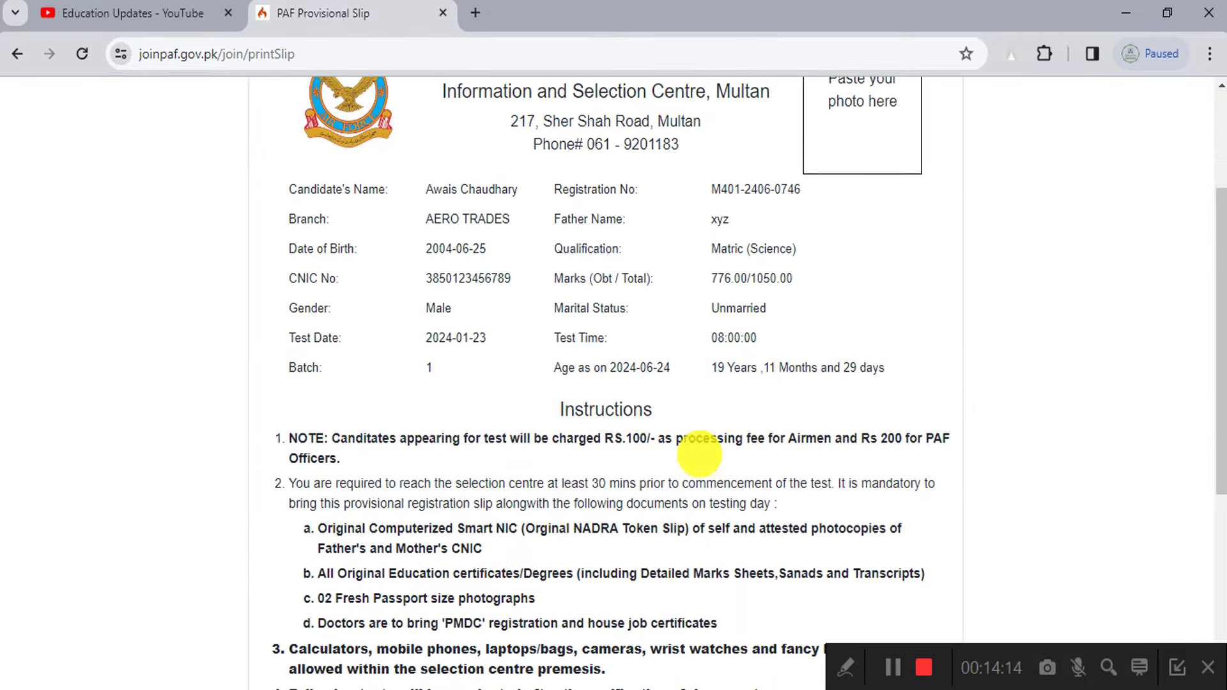
# Examine the photo box and the selection centre's address and phone details on the registration slip
pyautogui.scroll(3, 699, 453)
pyautogui.scroll(5, 832, 258)
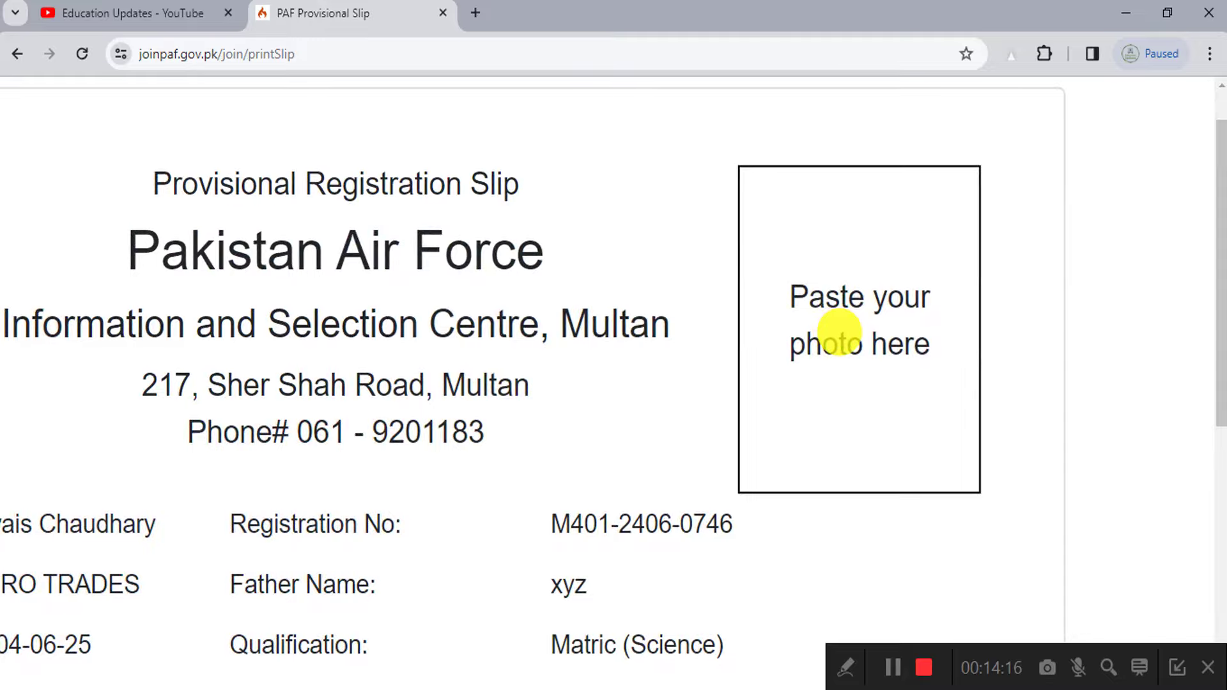
pyautogui.scroll(-3, 840, 332)
pyautogui.scroll(2, 839, 332)
pyautogui.scroll(-2, 839, 333)
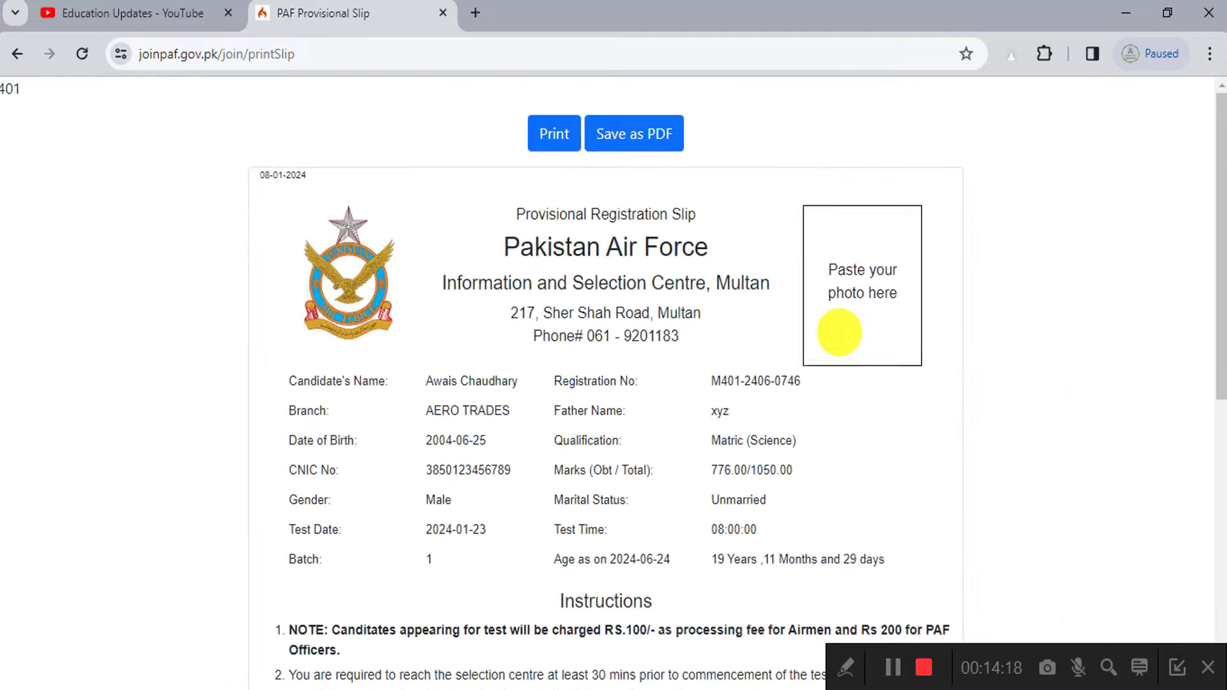
pyautogui.scroll(-6, 608, 377)
pyautogui.scroll(6, 575, 460)
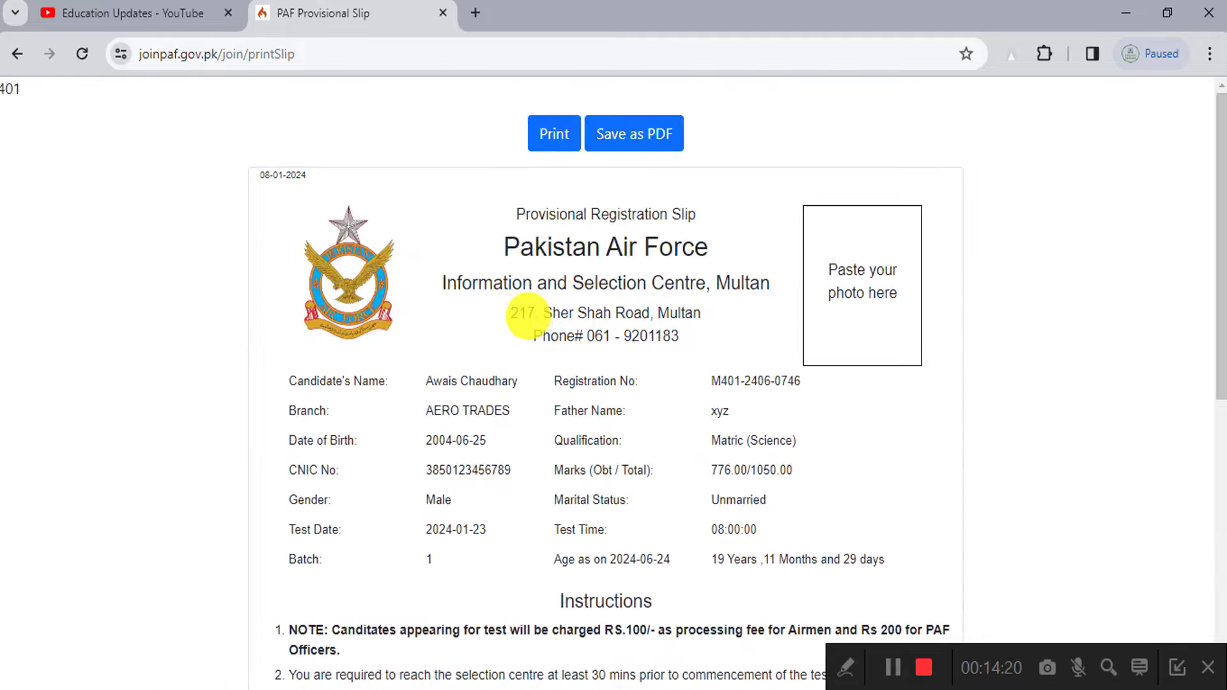
pyautogui.moveTo(528, 313); pyautogui.dragTo(684, 332)
pyautogui.click(699, 424)
# Read the first instruction on the slip about the test processing fees for Airmen and PAF Officers
pyautogui.scroll(-4, 575, 447)
pyautogui.scroll(2, 354, 363)
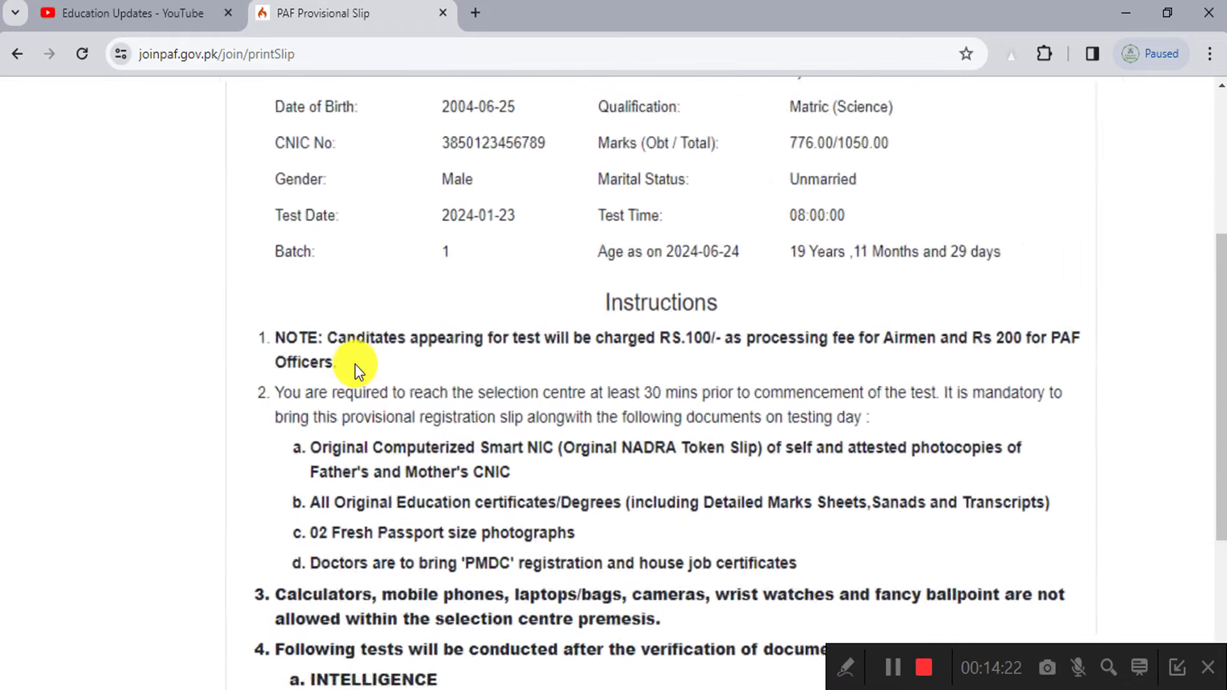
pyautogui.scroll(1, 355, 363)
pyautogui.moveTo(327, 336); pyautogui.dragTo(766, 347)
pyautogui.click(681, 329)
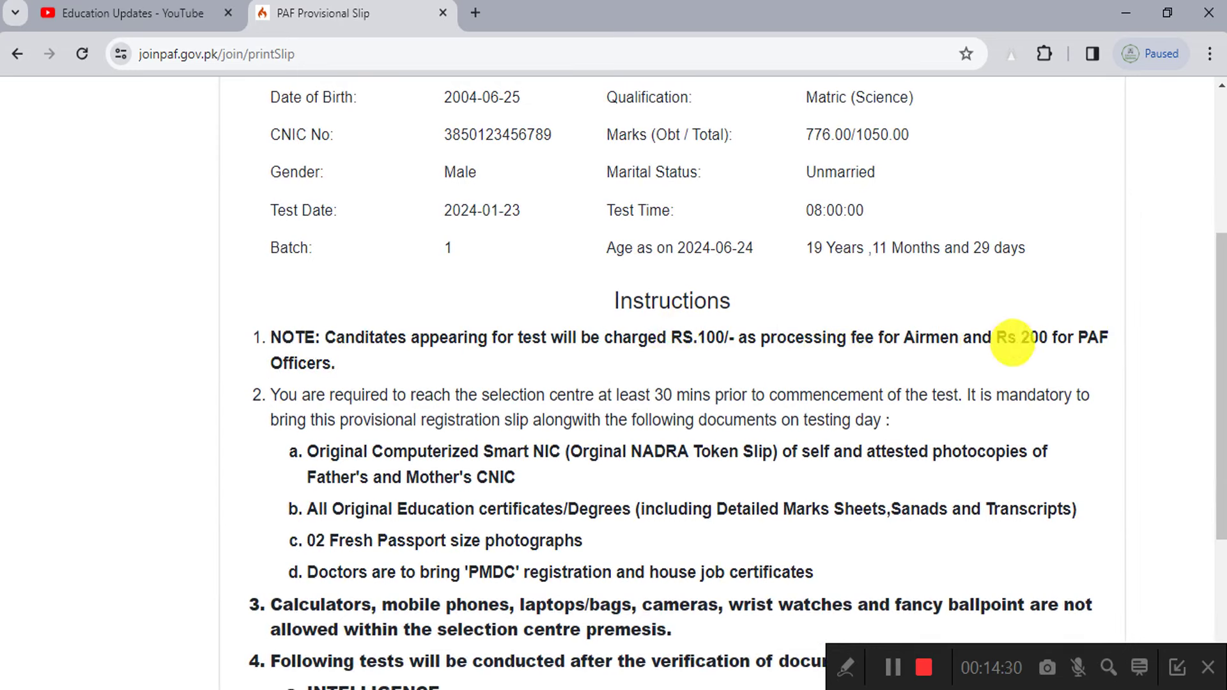
pyautogui.moveTo(900, 339); pyautogui.dragTo(940, 339)
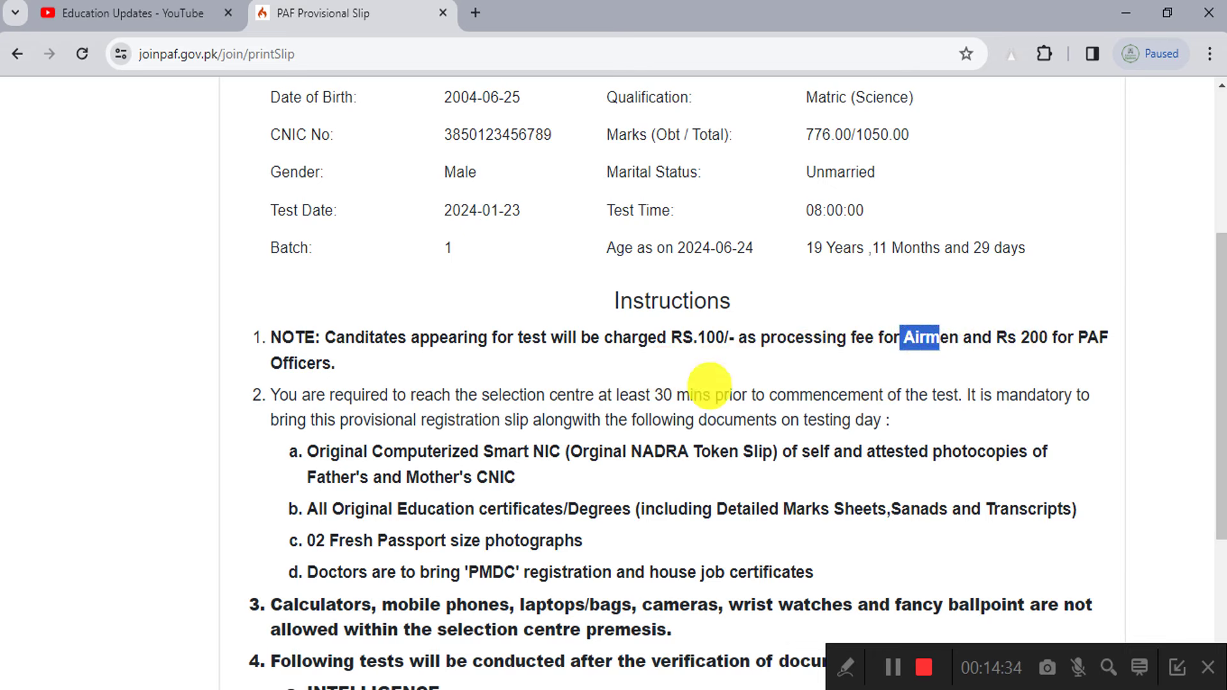
pyautogui.moveTo(284, 362); pyautogui.dragTo(295, 362)
pyautogui.click(1027, 340)
pyautogui.moveTo(1026, 337); pyautogui.dragTo(1068, 337)
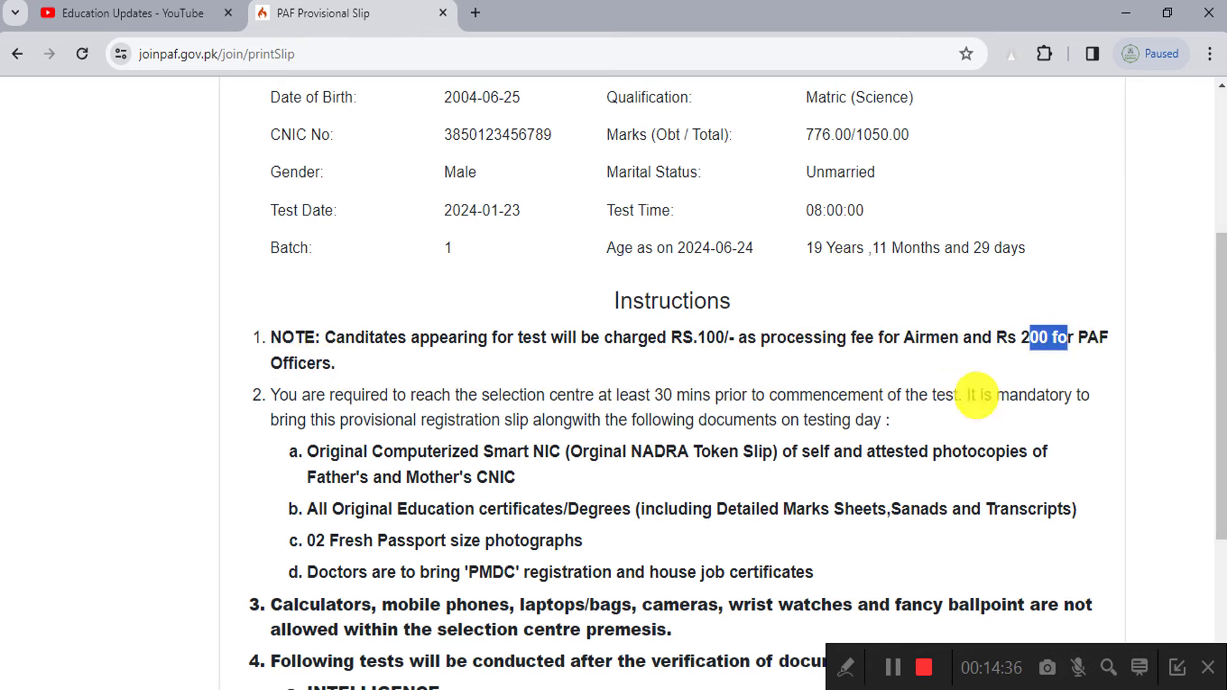
pyautogui.moveTo(604, 337); pyautogui.dragTo(849, 337)
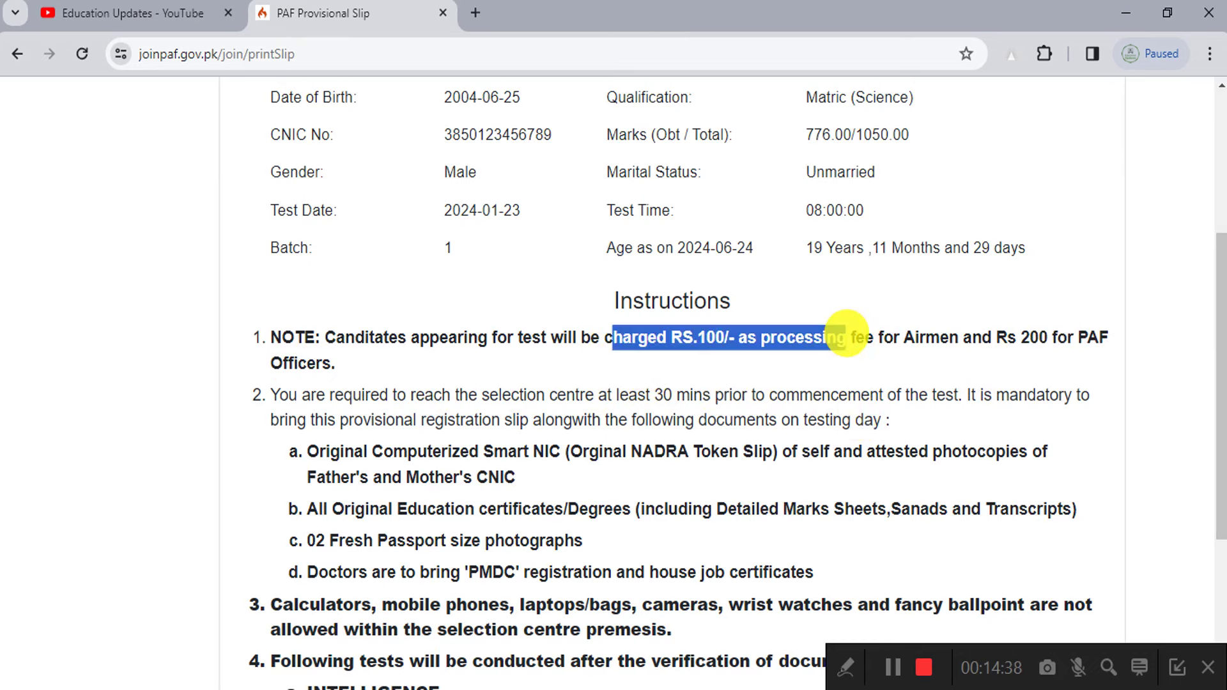
pyautogui.click(612, 392)
# Read the second instruction on arrival time and the required original Smart NIC and attested copies of the parents' CNICs
pyautogui.scroll(-1, 530, 388)
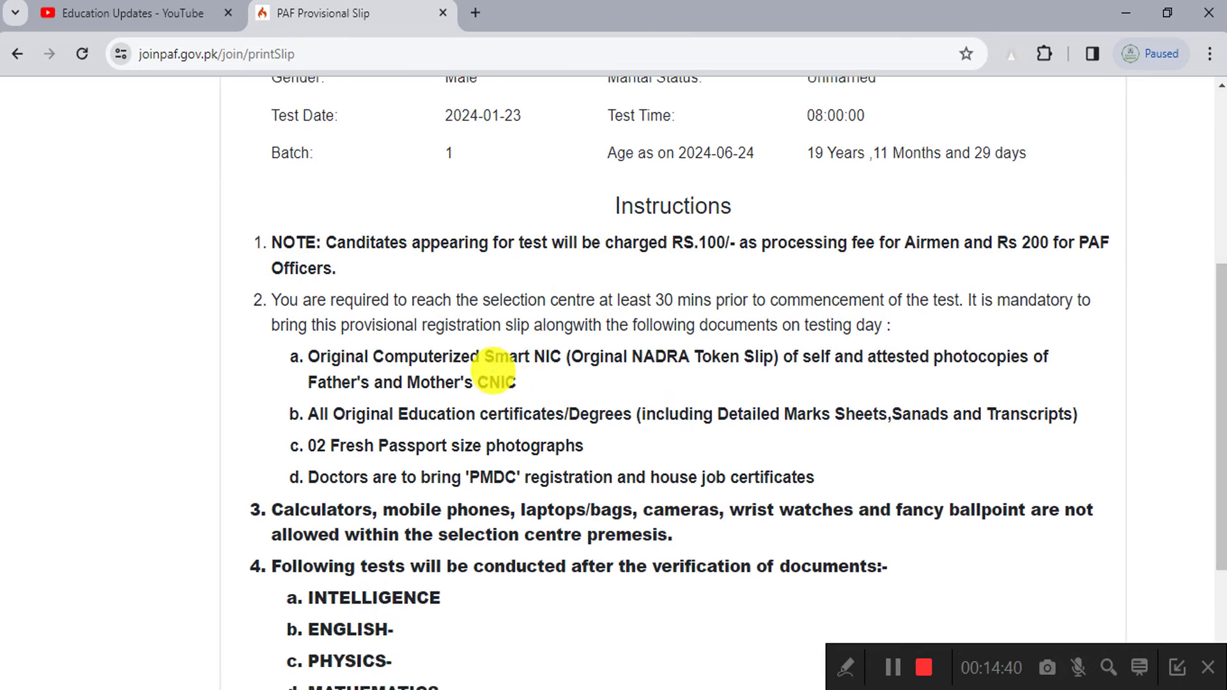
pyautogui.moveTo(311, 300); pyautogui.dragTo(661, 304)
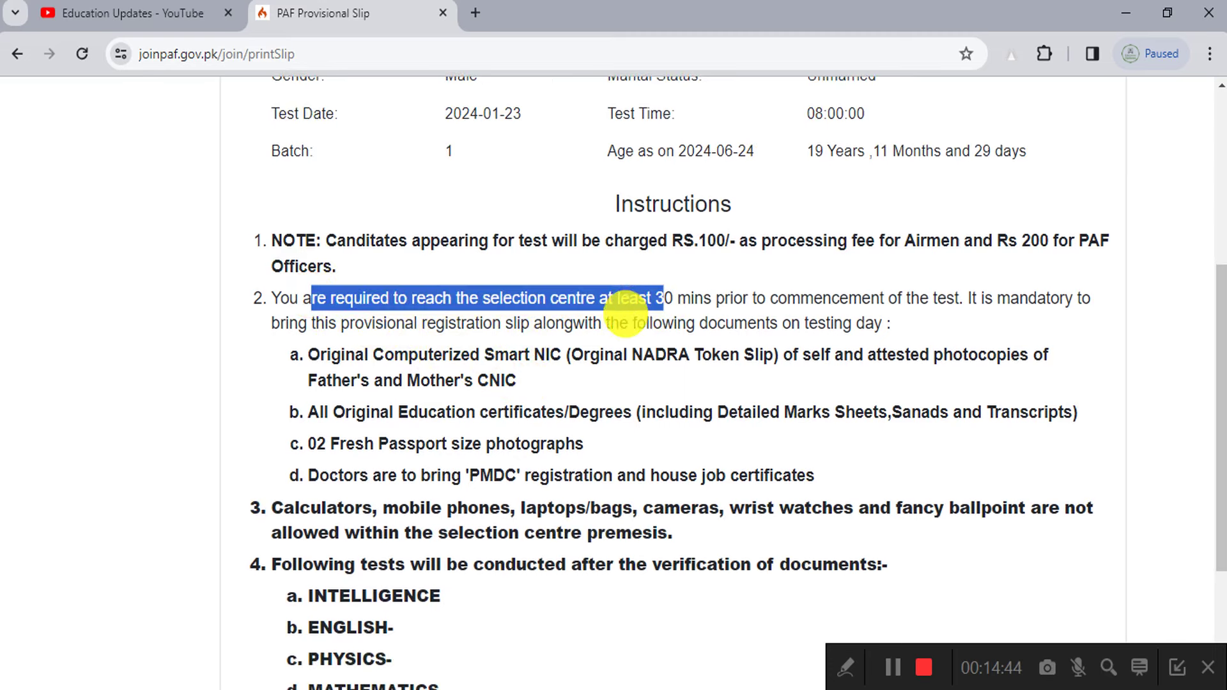
pyautogui.click(329, 359)
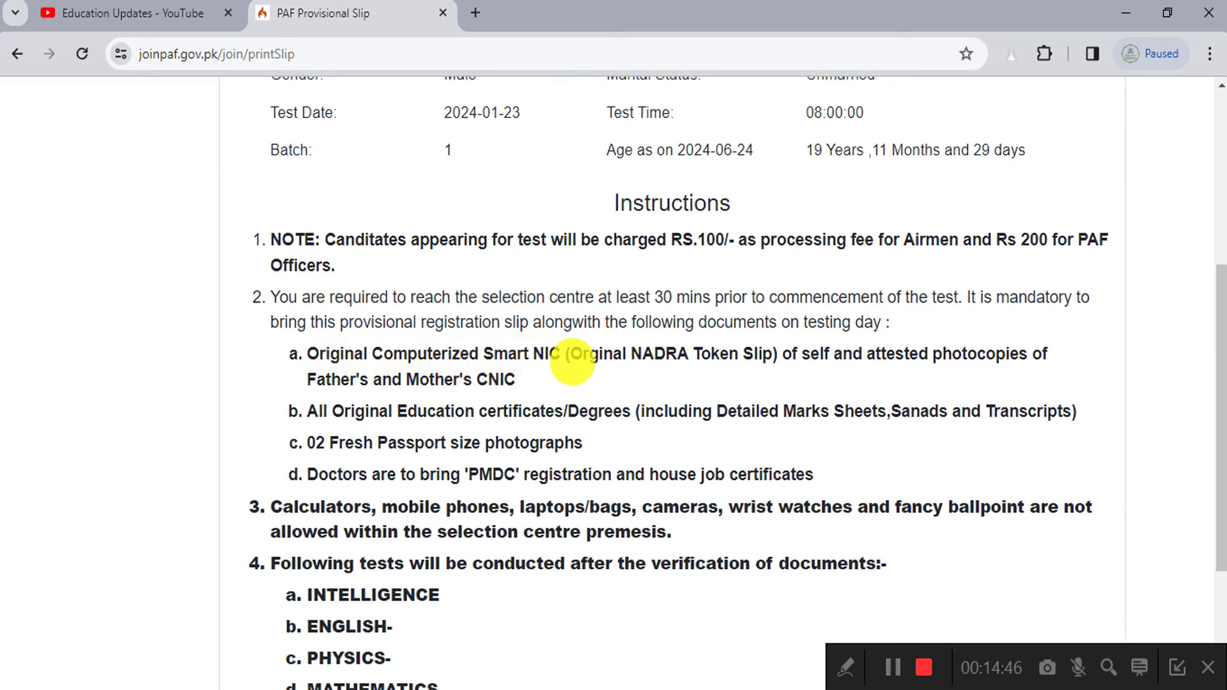
pyautogui.doubleClick(542, 356)
pyautogui.moveTo(542, 357); pyautogui.dragTo(272, 360)
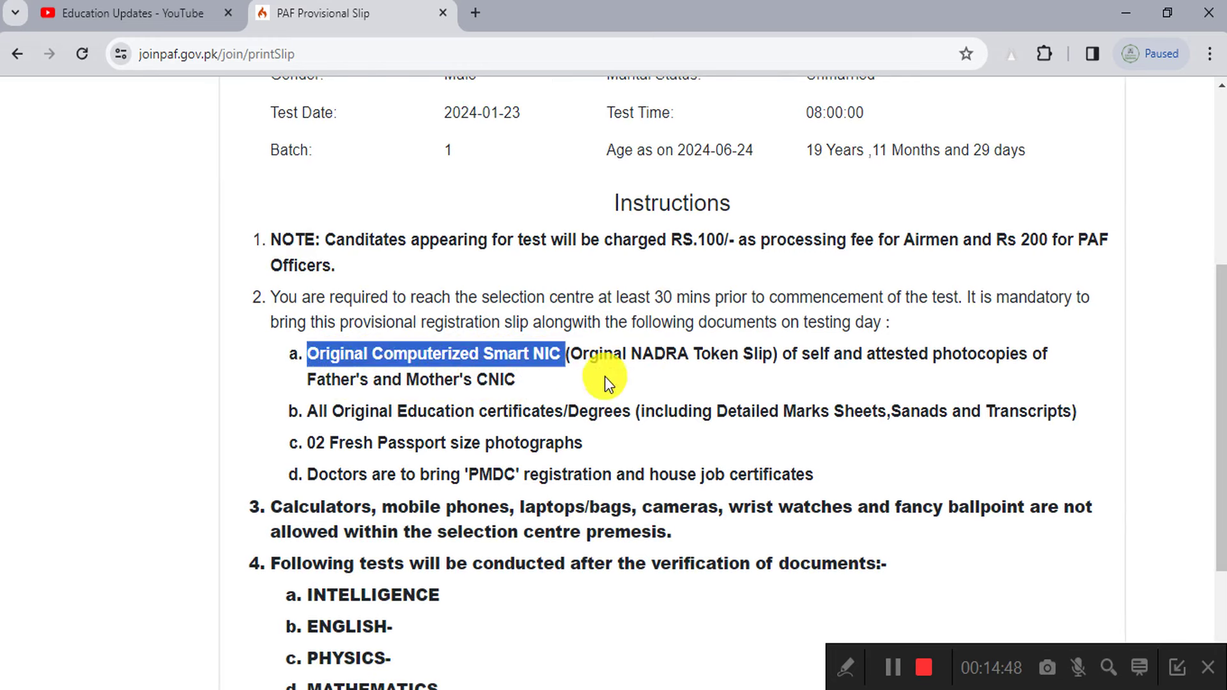
pyautogui.moveTo(1006, 356); pyautogui.dragTo(856, 356)
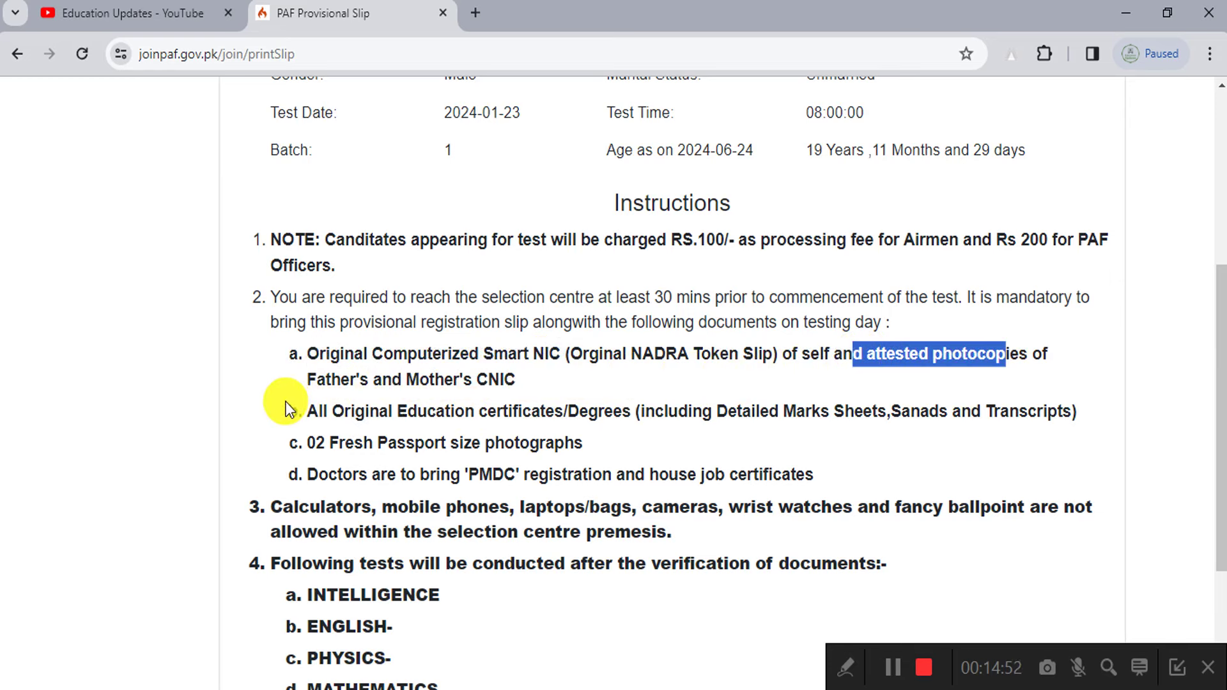
pyautogui.moveTo(429, 384); pyautogui.dragTo(559, 393)
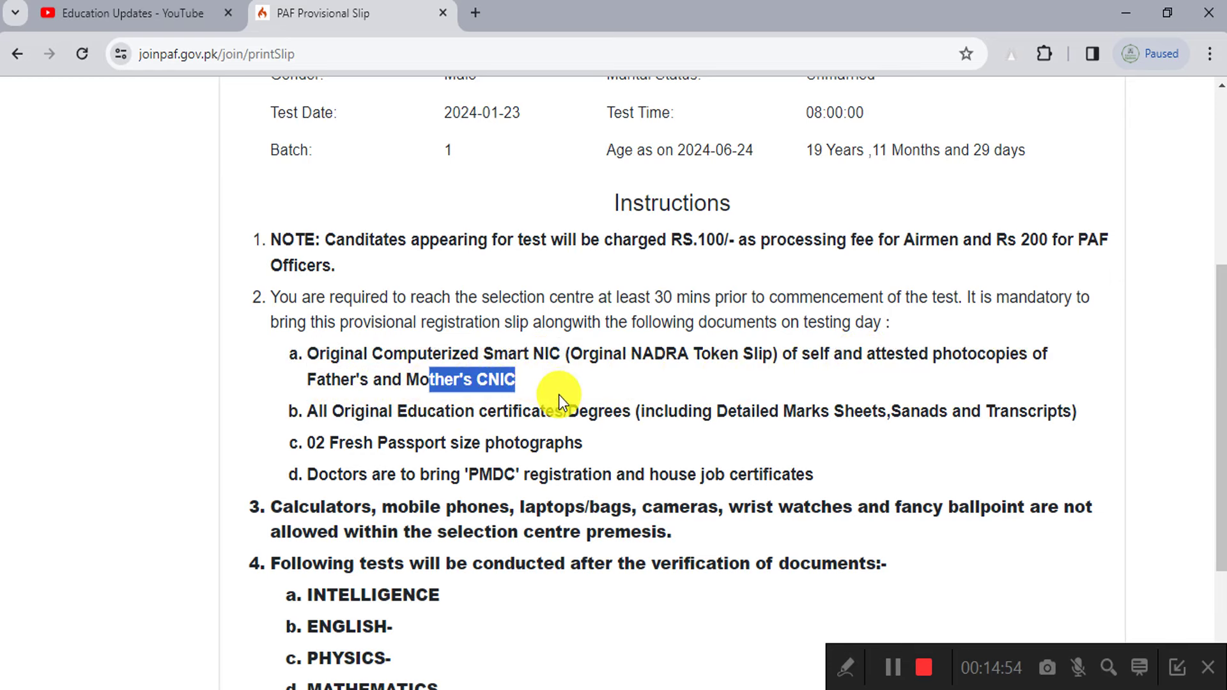
# Examine the NADRA Token Slip alternative in item a of the required documents
pyautogui.scroll(-1, 558, 393)
pyautogui.click(573, 351)
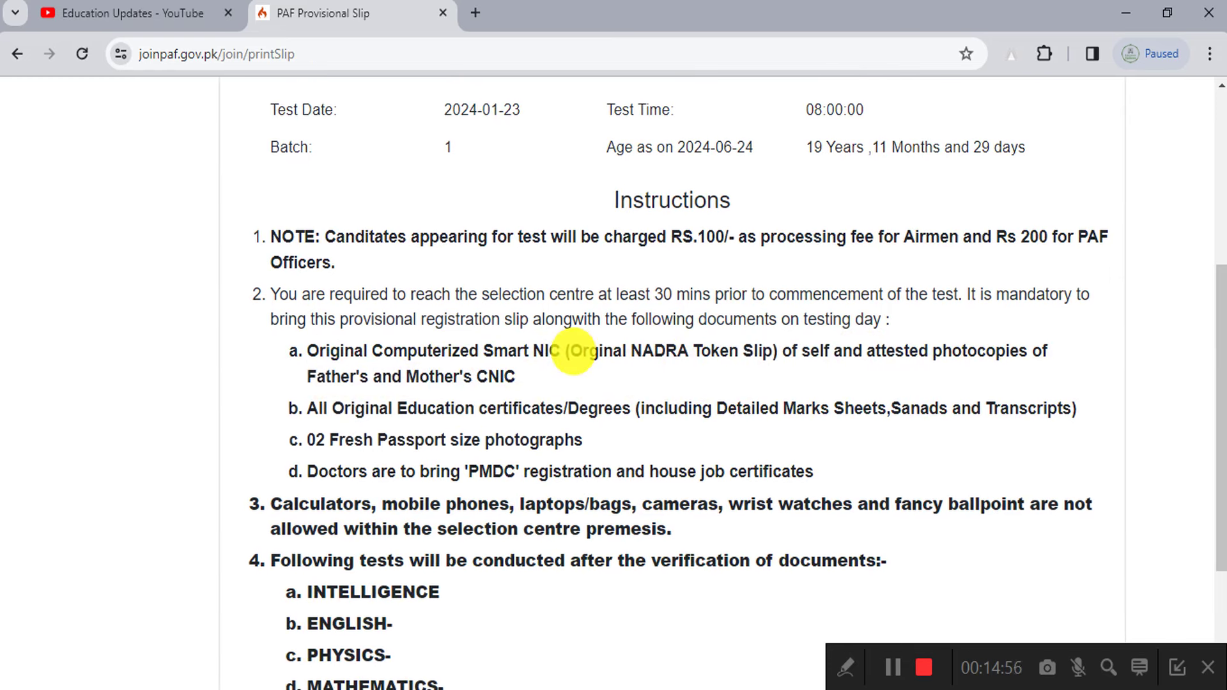
pyautogui.moveTo(573, 352); pyautogui.dragTo(663, 361)
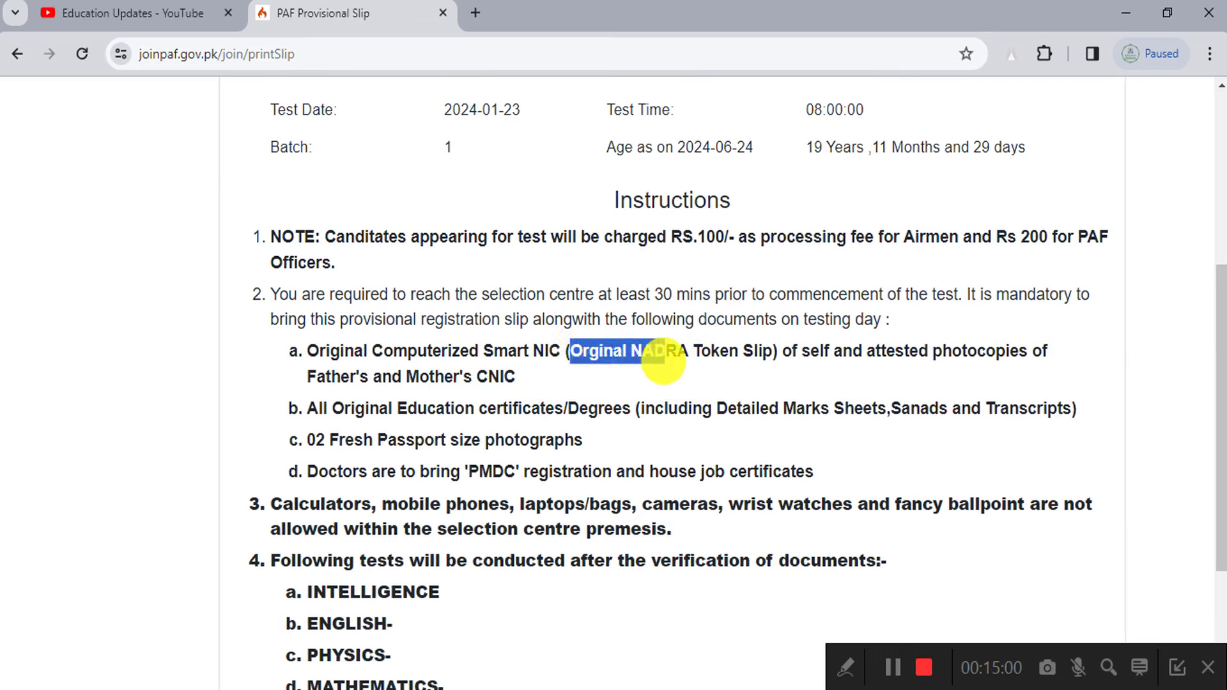
pyautogui.moveTo(772, 357); pyautogui.dragTo(773, 358)
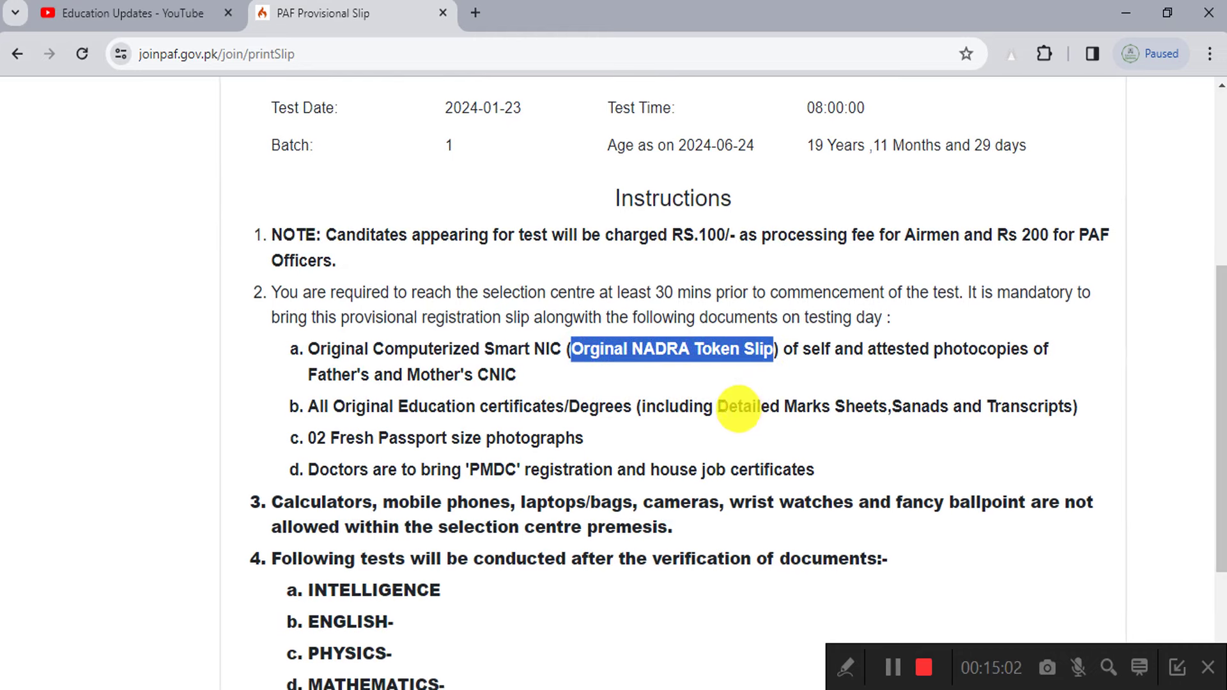
# Read document items b to d on education certificates, passport size photographs and the doctors' certificates
pyautogui.click(314, 395)
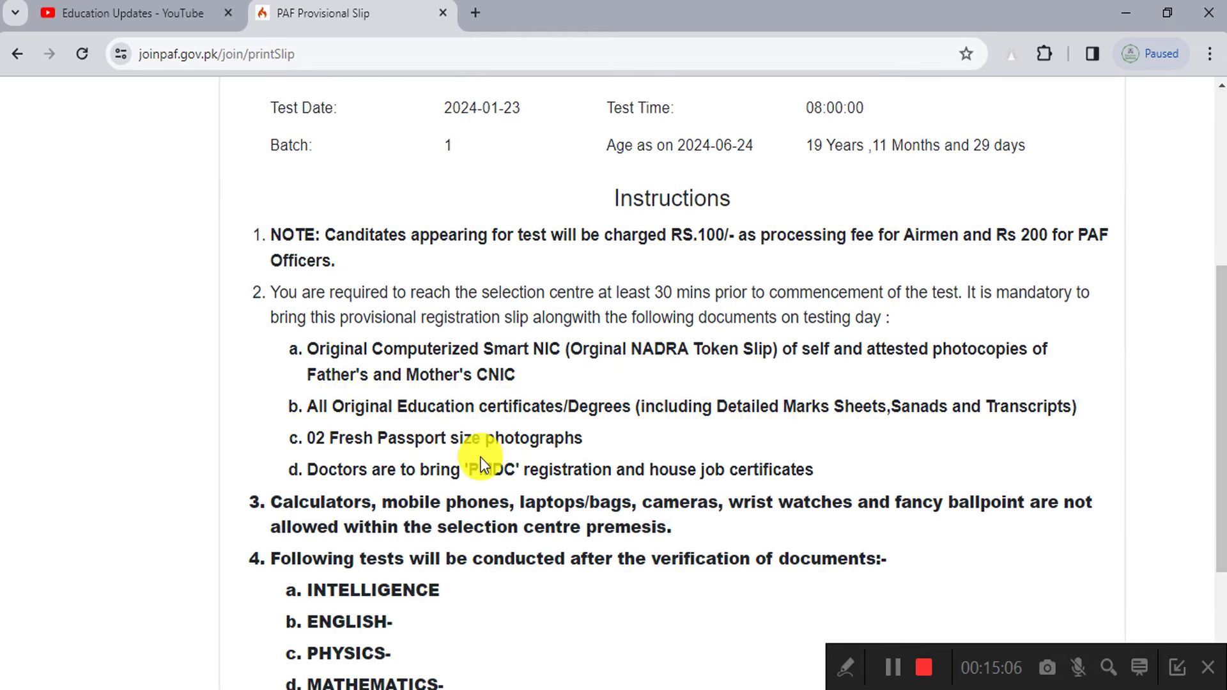
pyautogui.moveTo(316, 438); pyautogui.dragTo(783, 446)
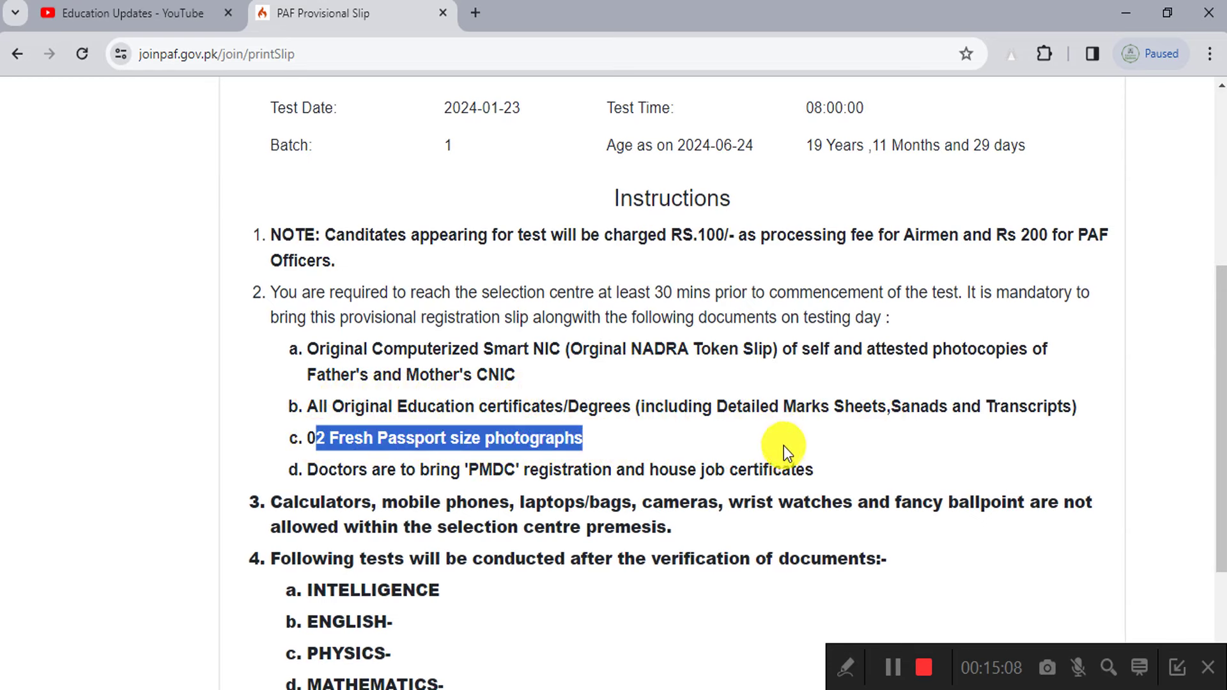
pyautogui.moveTo(337, 467); pyautogui.dragTo(734, 474)
pyautogui.click(735, 473)
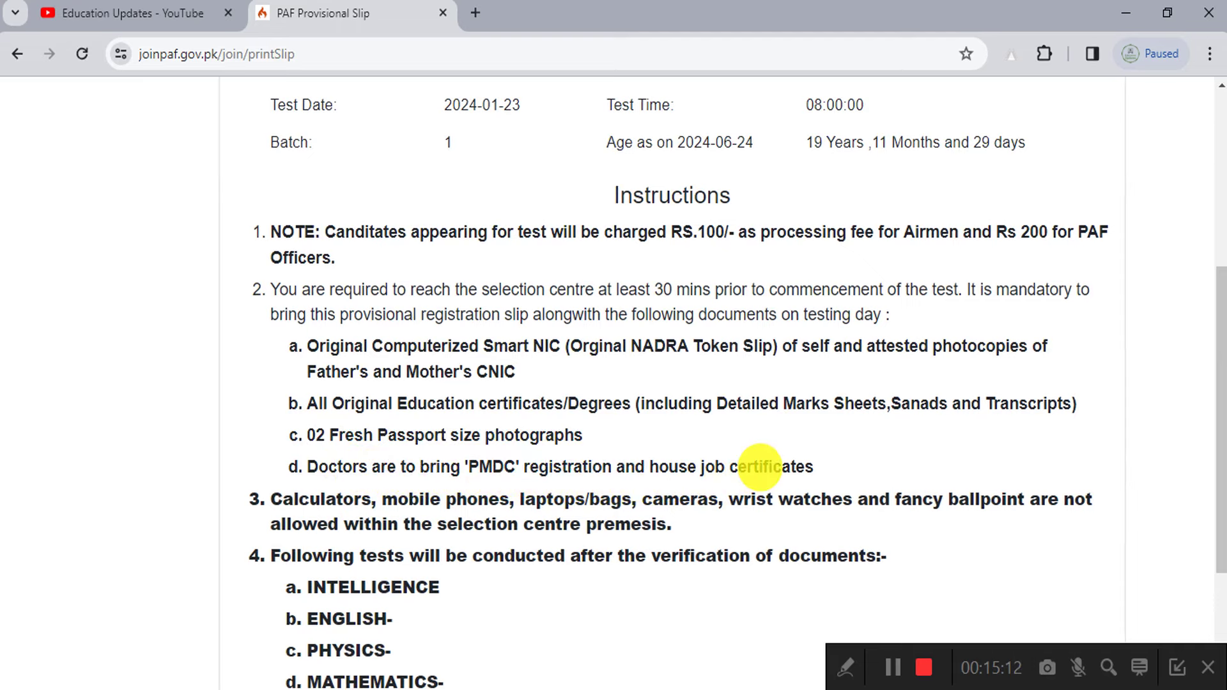
pyautogui.moveTo(636, 467); pyautogui.dragTo(791, 465)
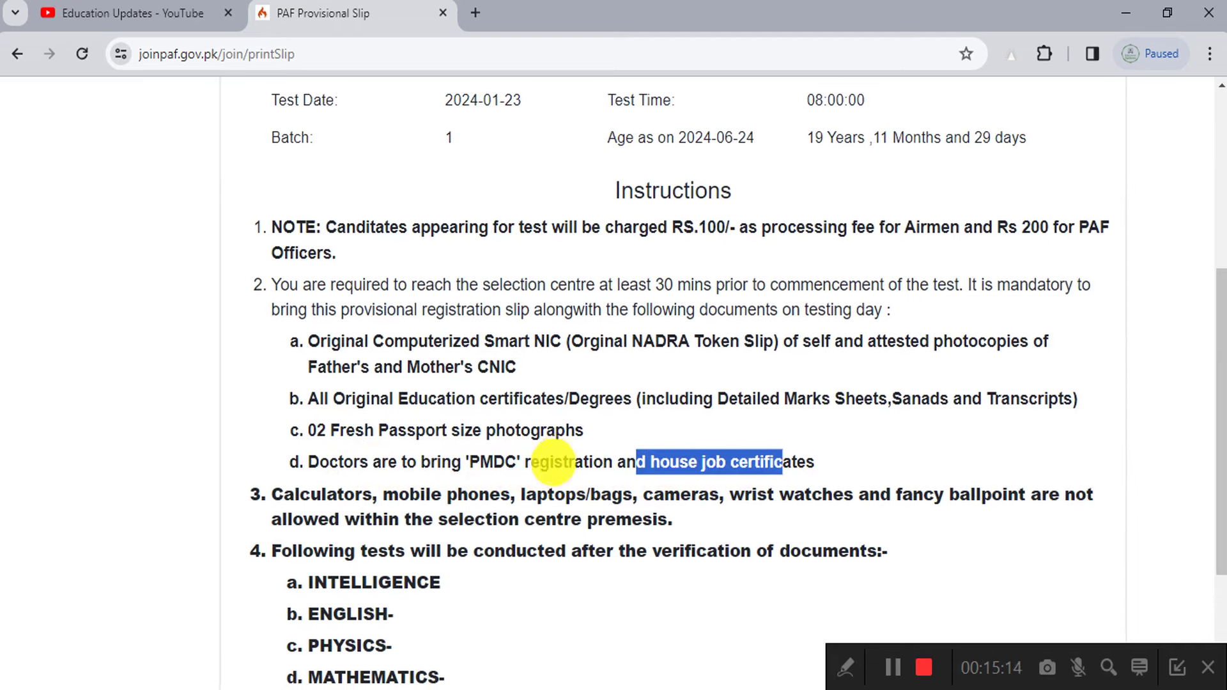
# Examine the list of tests conducted after document verification in instruction 4 of the slip
pyautogui.click(504, 543)
pyautogui.hotkey('ctrl', '-')
pyautogui.hotkey('ctrl', '-')
pyautogui.scroll(-3, 512, 549)
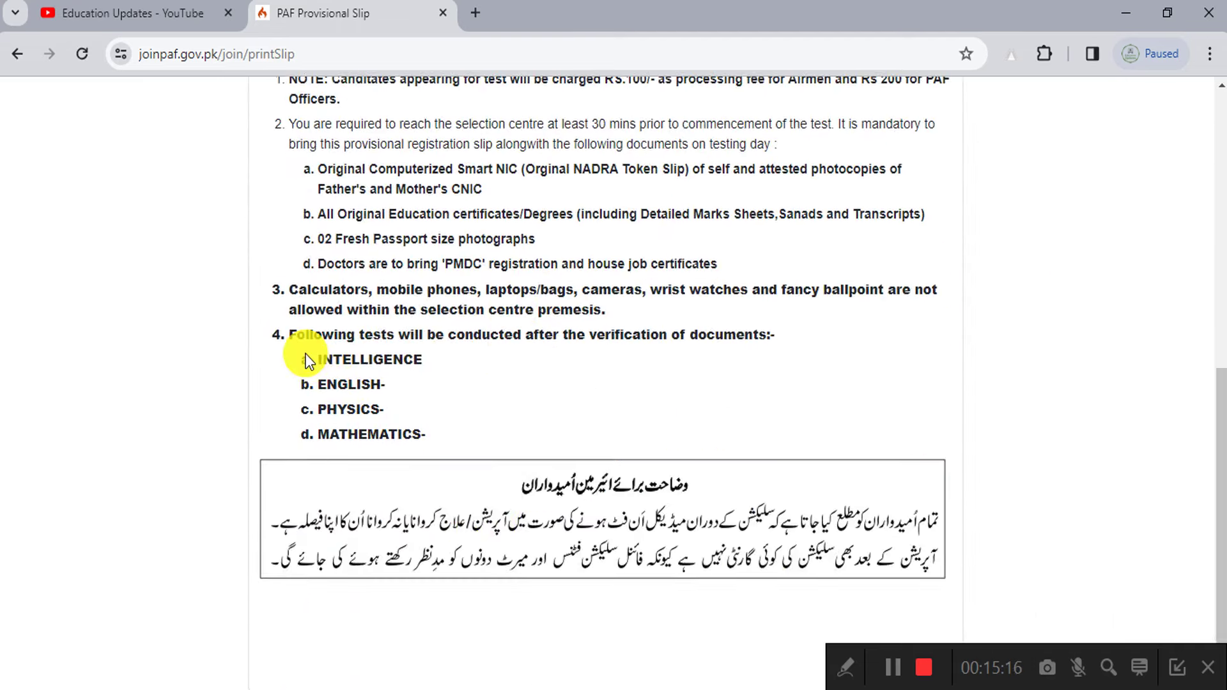
pyautogui.moveTo(288, 309); pyautogui.dragTo(343, 380)
pyautogui.click(513, 435)
pyautogui.scroll(2, 292, 384)
pyautogui.hotkey('ctrl', '+')
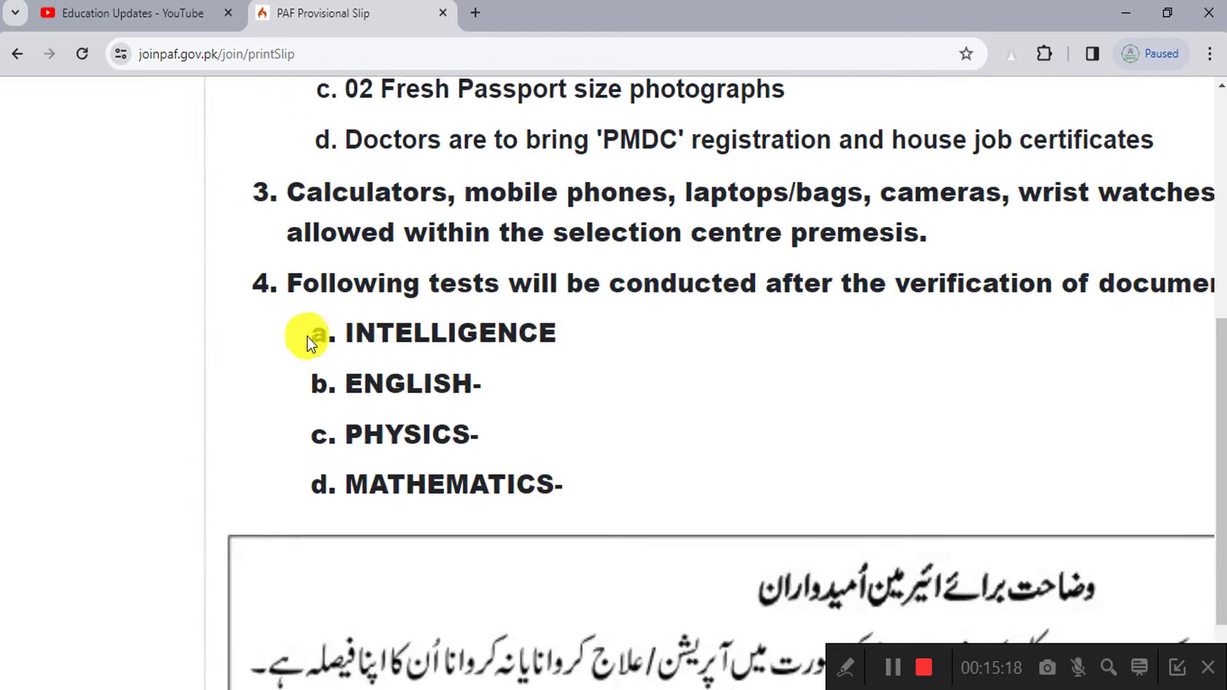
pyautogui.moveTo(343, 332); pyautogui.dragTo(411, 392)
pyautogui.click(425, 424)
pyautogui.hotkey('ctrl', '-')
pyautogui.hotkey('ctrl', '-')
pyautogui.hotkey('ctrl', '-')
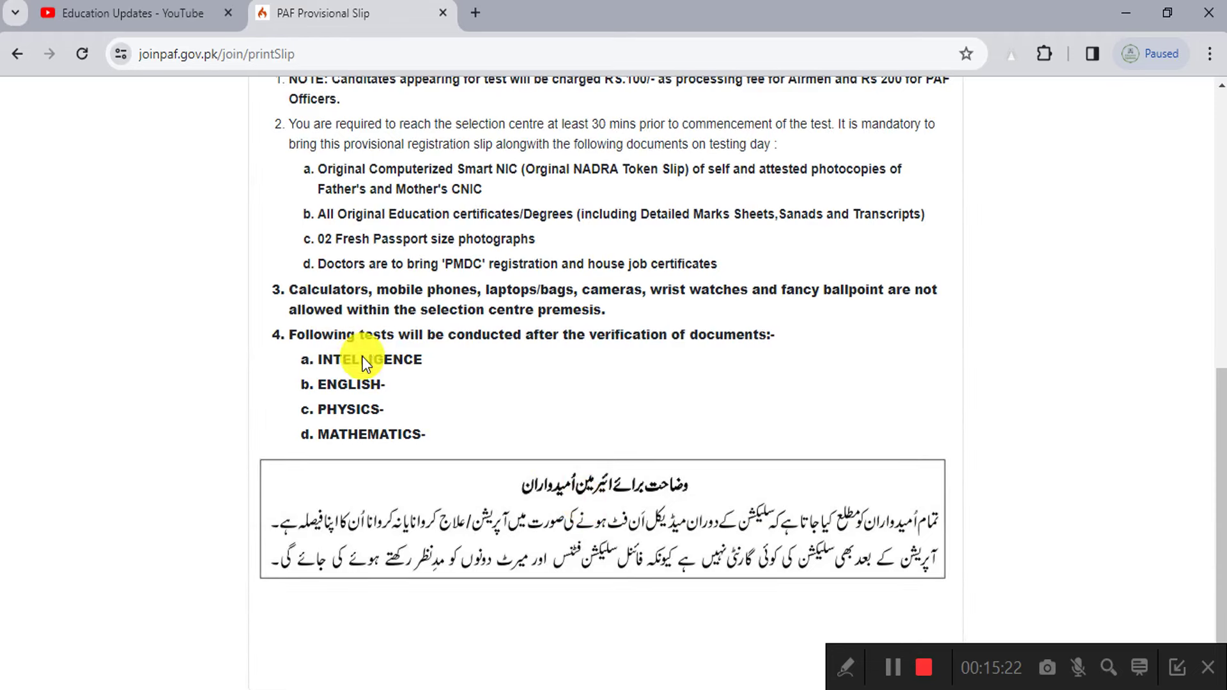
# Examine the boxed Urdu note for Airmen candidates and return to the slip's heading and candidate details
pyautogui.hotkey('ctrl', '+')
pyautogui.hotkey('ctrl', '+')
pyautogui.hotkey('ctrl', '+')
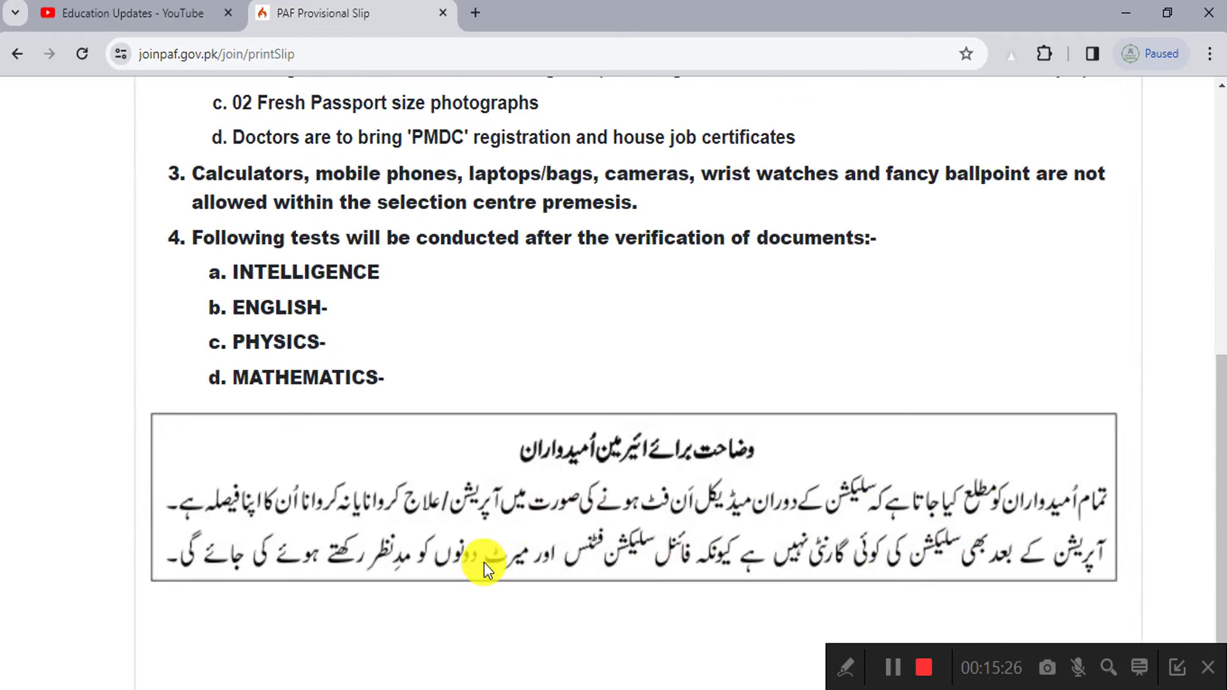
pyautogui.scroll(10, 460, 562)
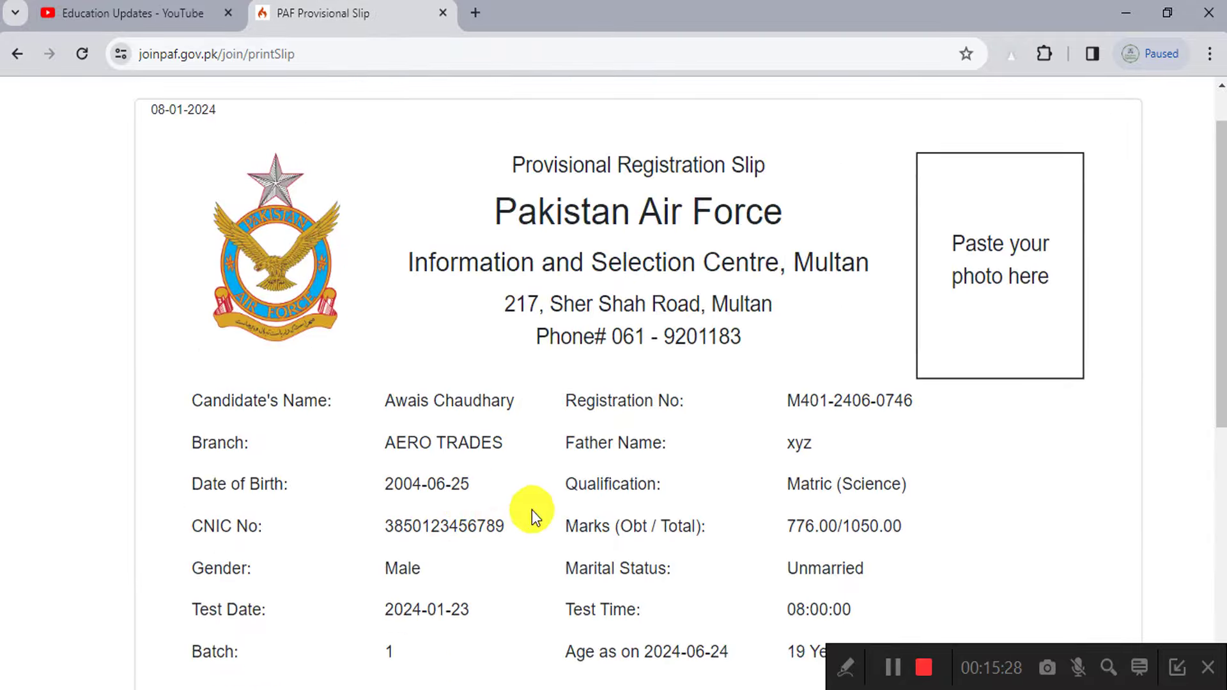
pyautogui.hotkey('ctrl', '-')
pyautogui.hotkey('ctrl', '-')
pyautogui.hotkey('ctrl', '-')
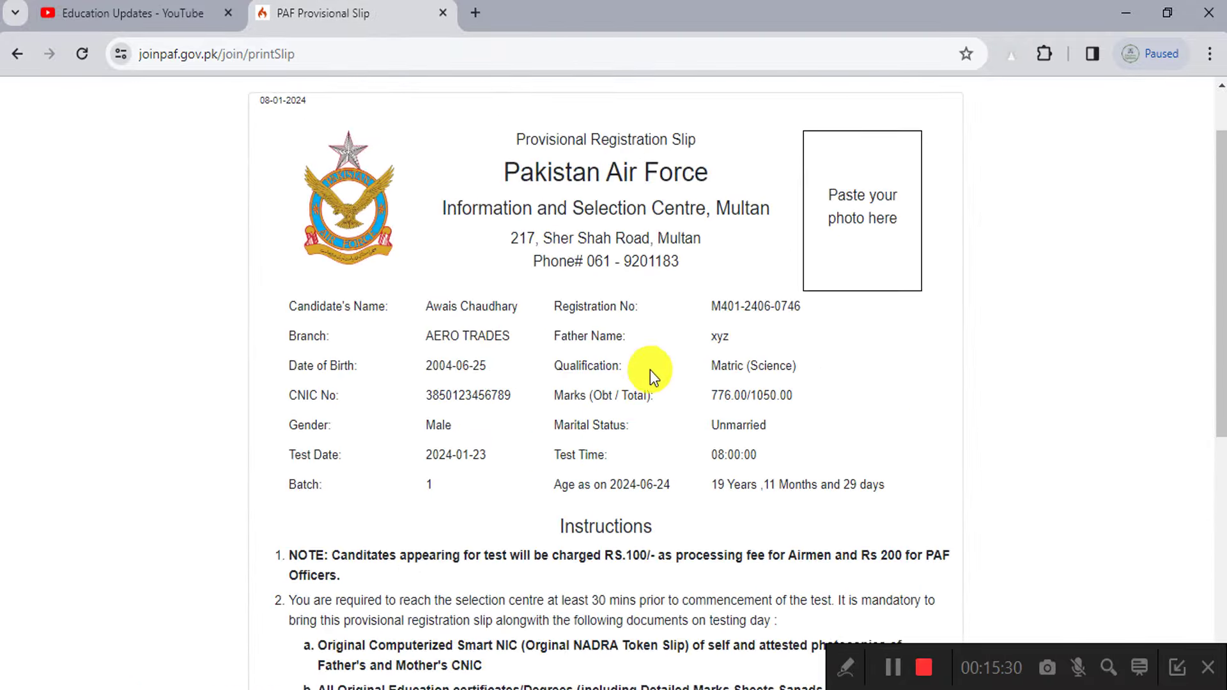
# Review the whole provisional registration slip again, from the instructions back up to the photo box and the print options
pyautogui.scroll(-5, 613, 345)
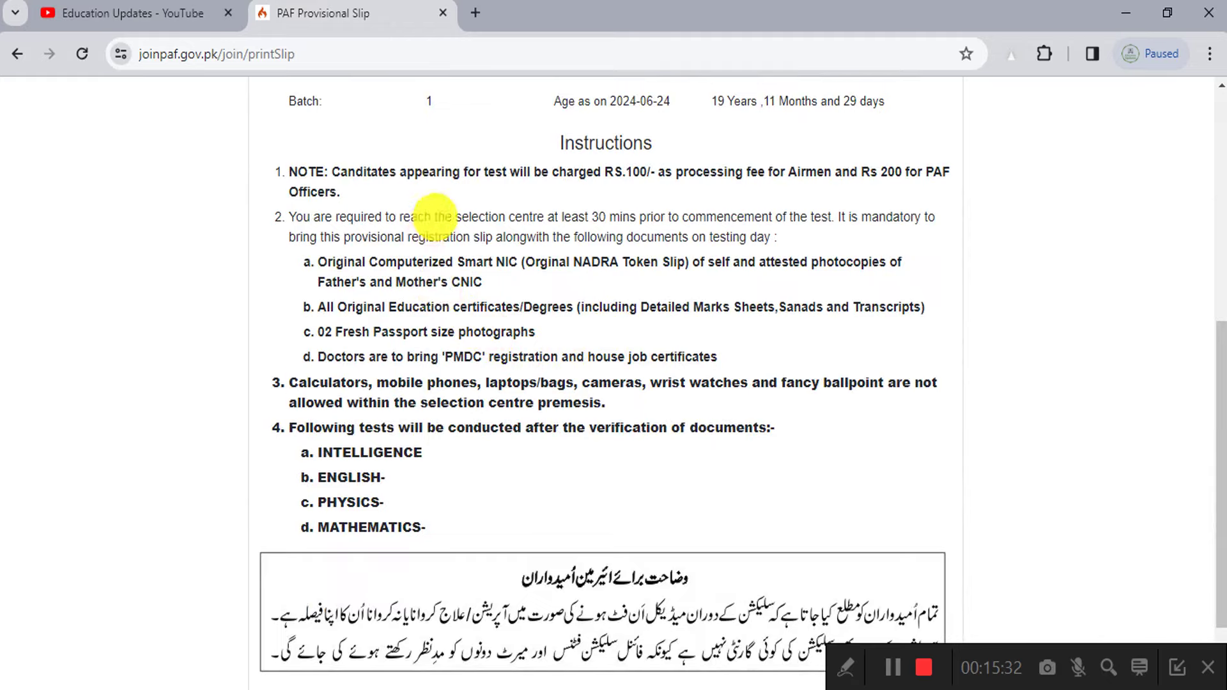
pyautogui.moveTo(436, 217); pyautogui.dragTo(578, 386)
pyautogui.scroll(-2, 620, 551)
pyautogui.scroll(4, 622, 551)
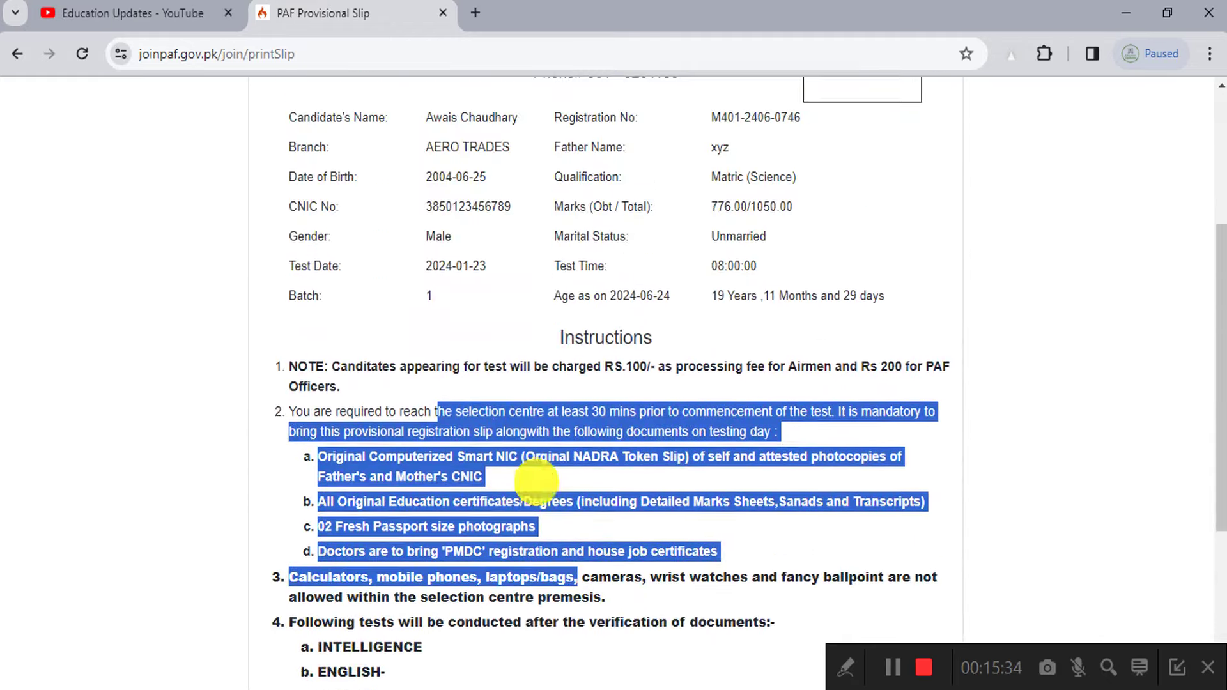
pyautogui.click(499, 429)
pyautogui.scroll(4, 590, 358)
pyautogui.scroll(3, 867, 250)
pyautogui.scroll(-3, 867, 250)
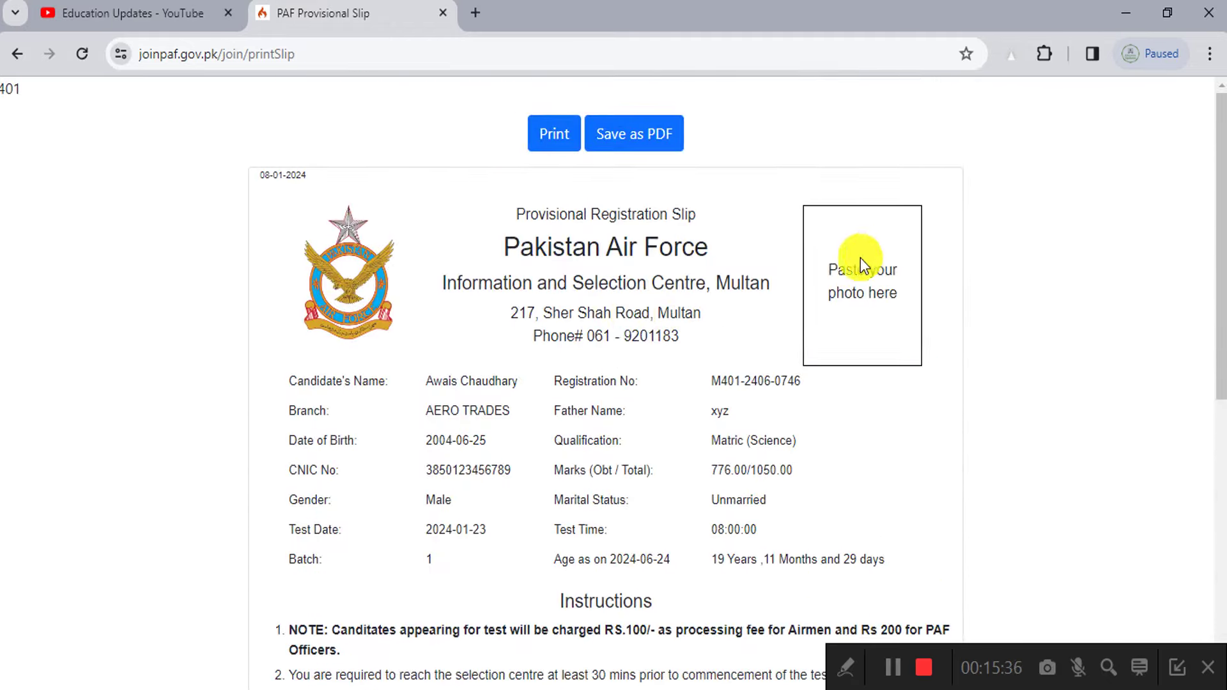
pyautogui.scroll(3, 630, 127)
pyautogui.scroll(-3, 637, 181)
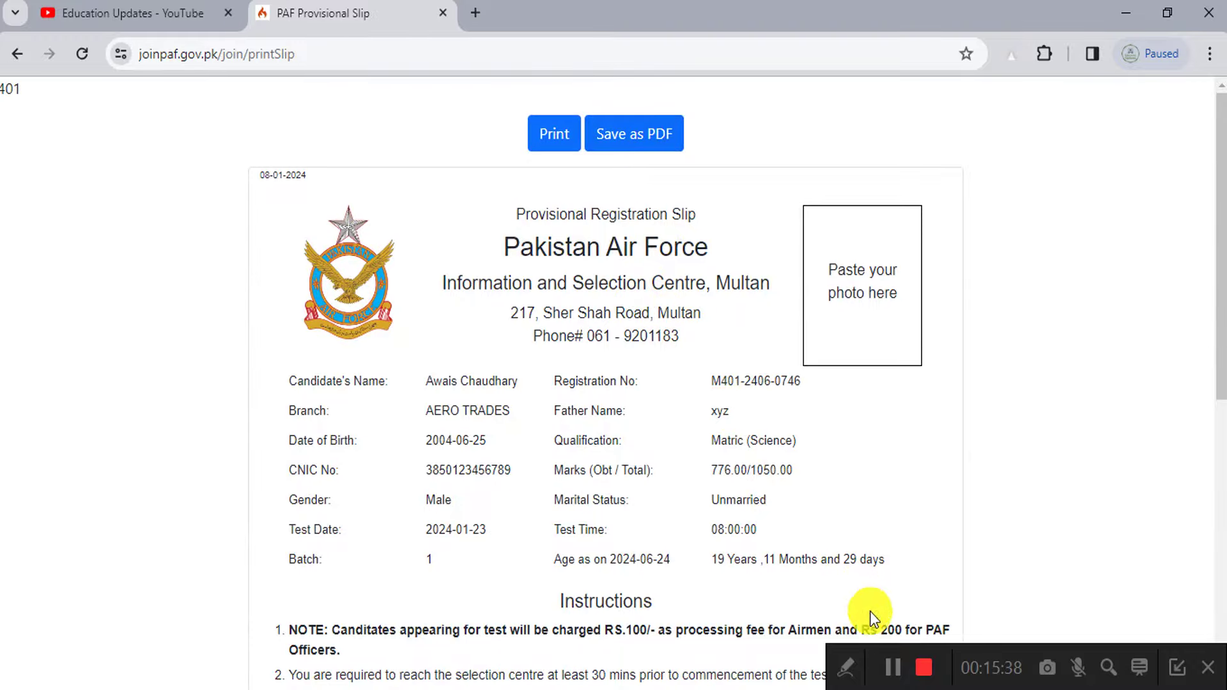
pyautogui.scroll(-2, 636, 466)
pyautogui.scroll(4, 556, 117)
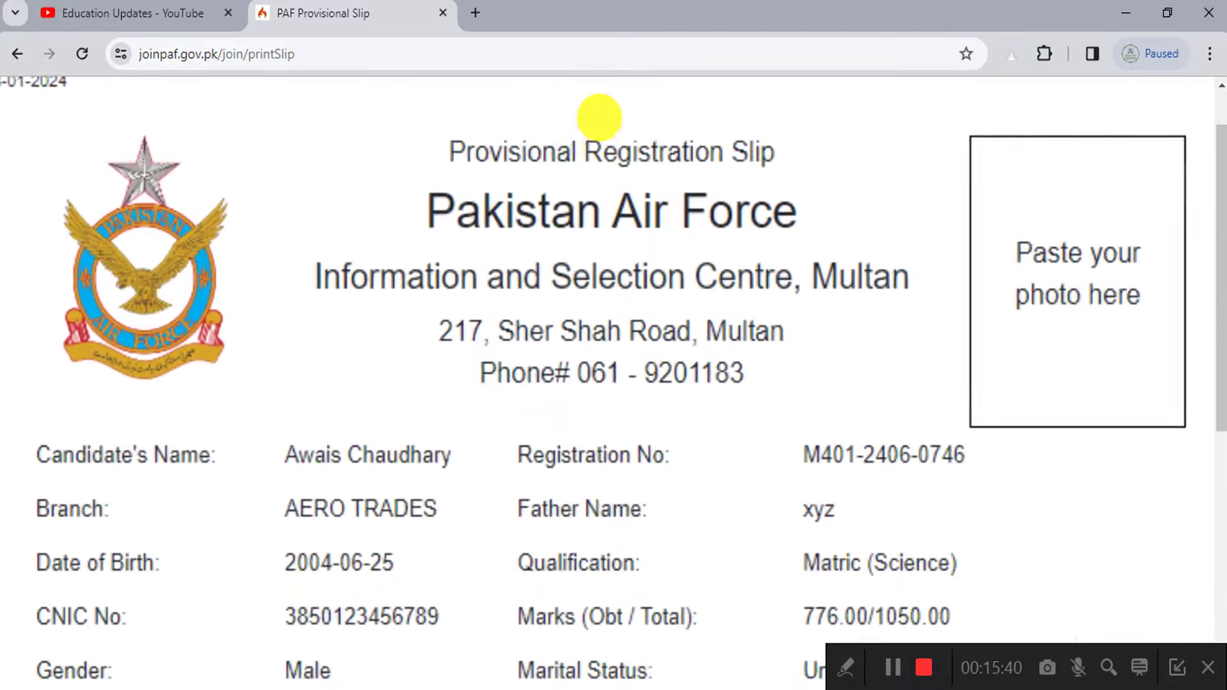
# Examine the selection centre heading with its address and phone line, and the candidate details below it
pyautogui.moveTo(449, 155); pyautogui.dragTo(761, 394)
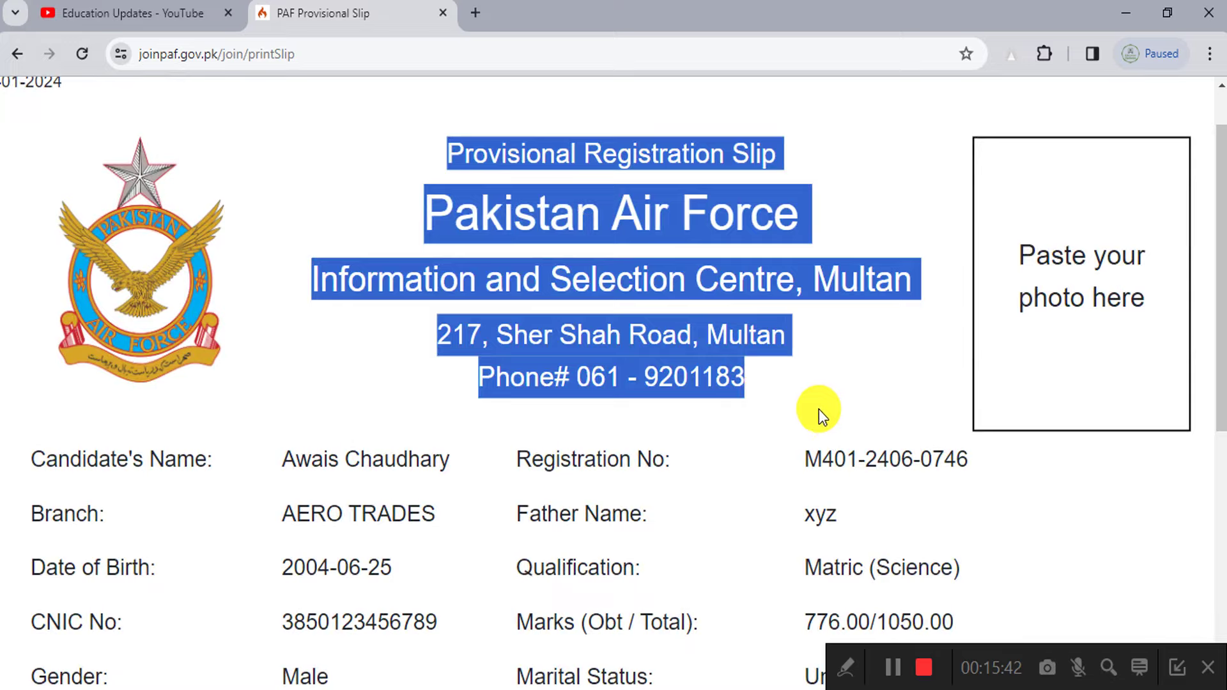
pyautogui.scroll(-2, 819, 409)
pyautogui.click(617, 310)
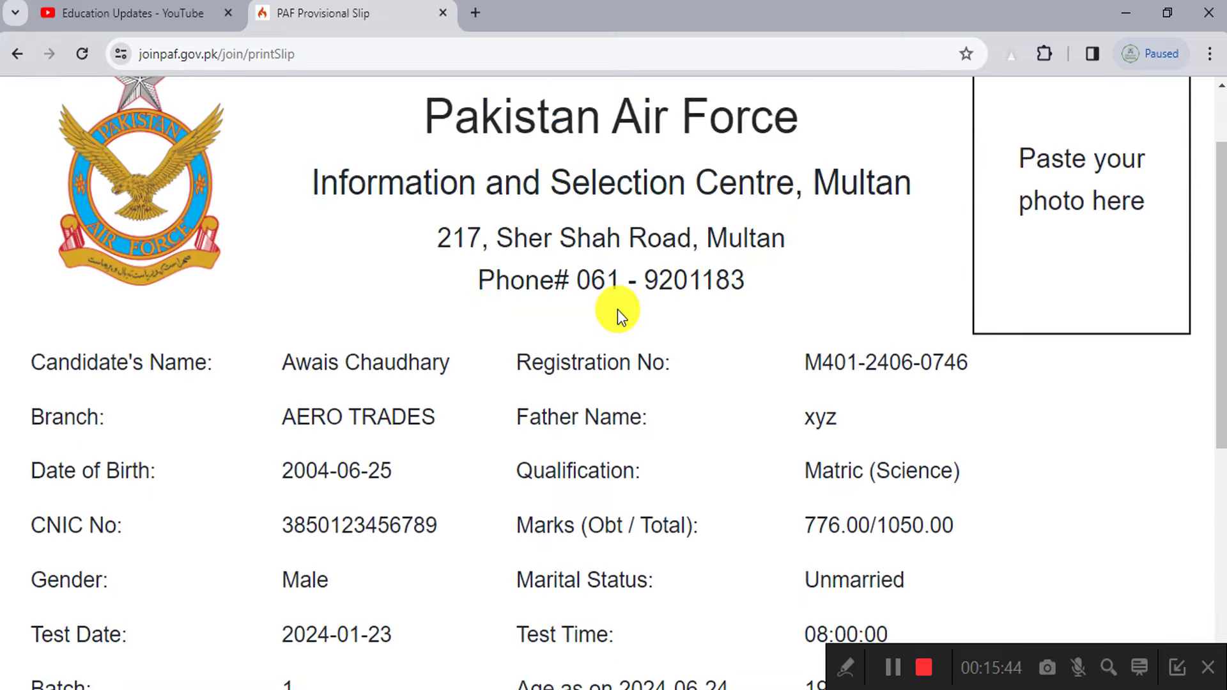
pyautogui.scroll(-4, 618, 310)
pyautogui.scroll(-5, 337, 465)
pyautogui.scroll(8, 498, 504)
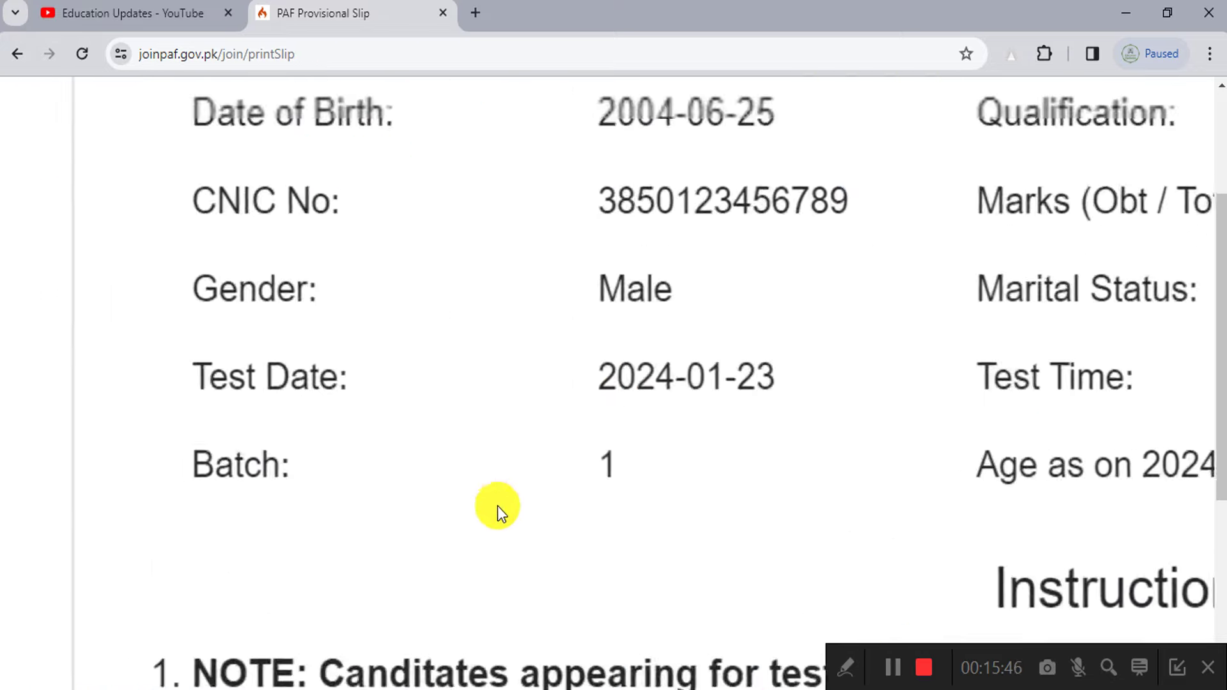
# Outline the Test Date row of the slip with a red rectangle annotation and clear the drawing
pyautogui.click(846, 667)
pyautogui.click(610, 667)
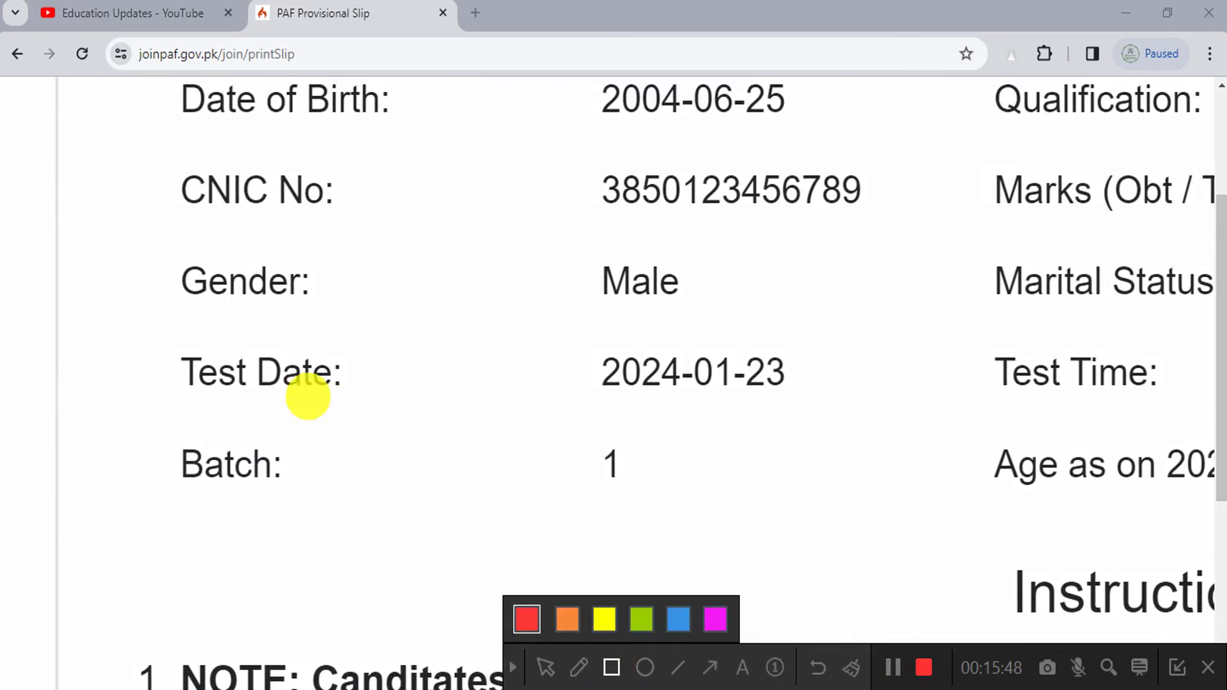
pyautogui.moveTo(159, 324); pyautogui.dragTo(900, 423)
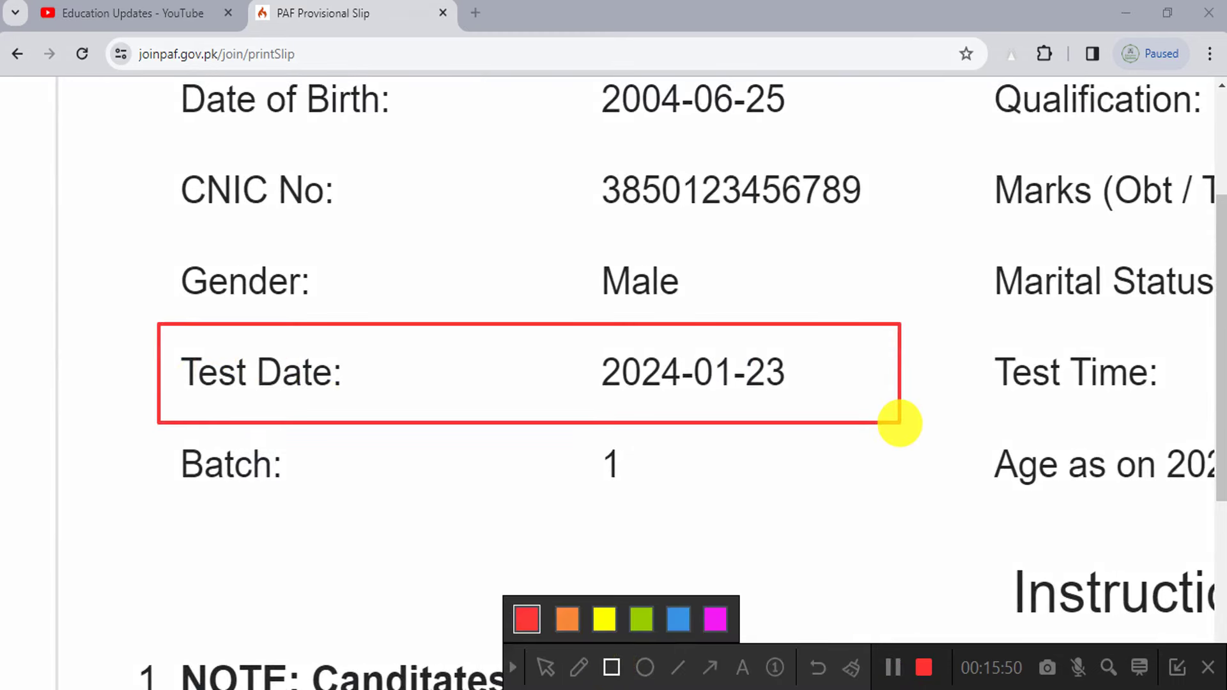
pyautogui.click(851, 667)
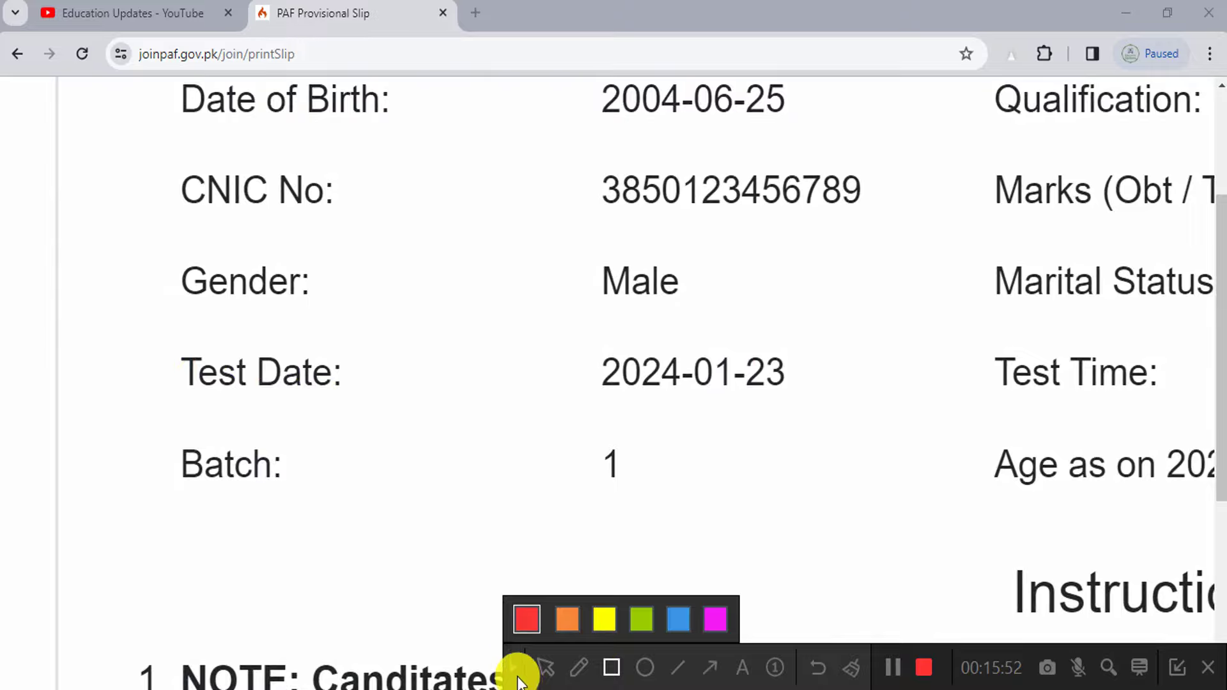
pyautogui.click(512, 668)
# Check the Test Time entry in the candidate details of the slip
pyautogui.scroll(-4, 941, 486)
pyautogui.scroll(4, 1071, 411)
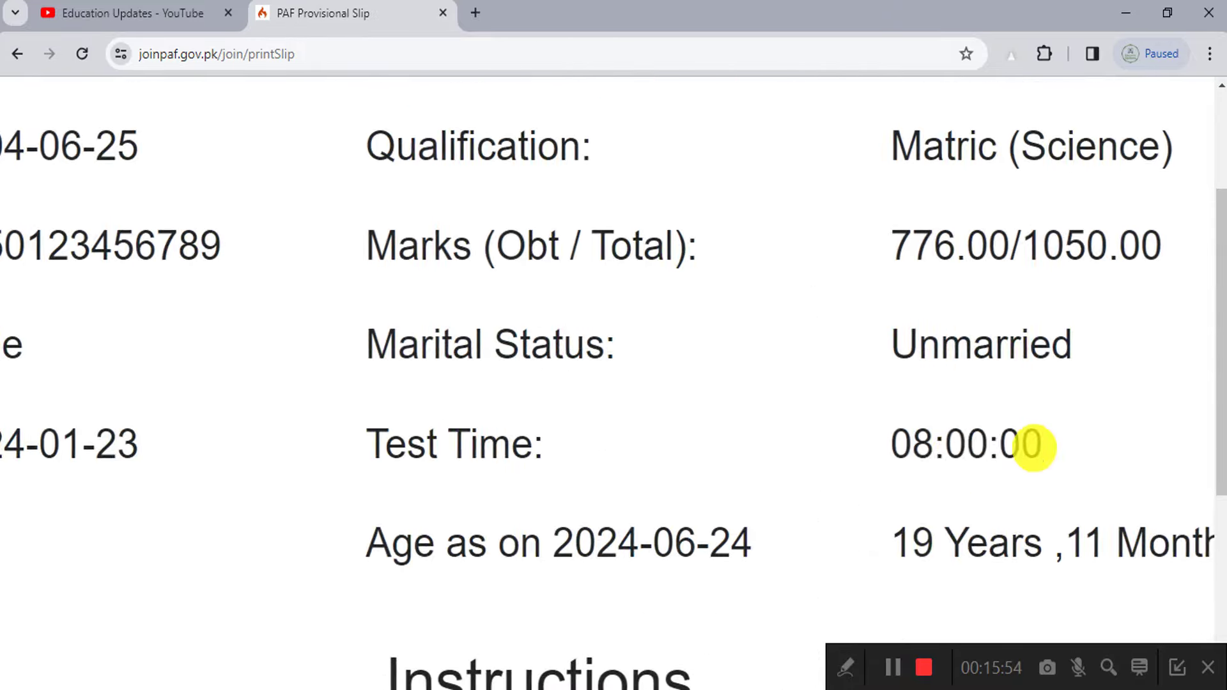
pyautogui.moveTo(1044, 448); pyautogui.dragTo(858, 457)
pyautogui.keyDown('ctrl'); pyautogui.scroll(-4, 857, 461); pyautogui.keyUp('ctrl')
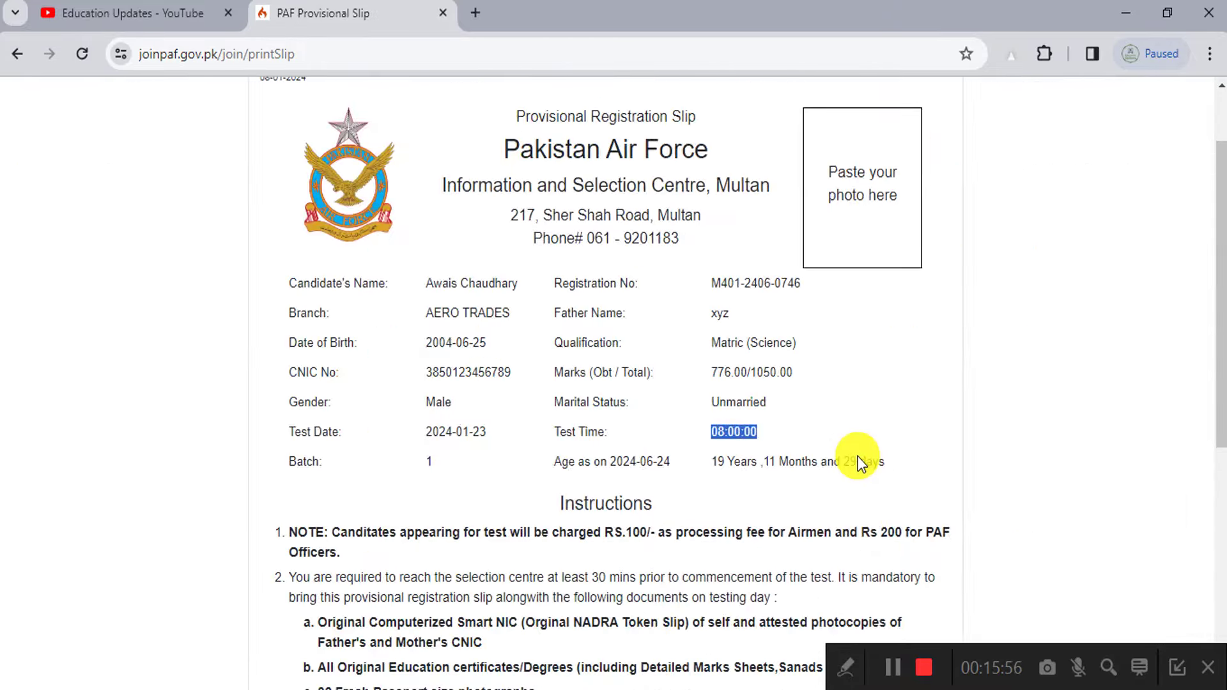